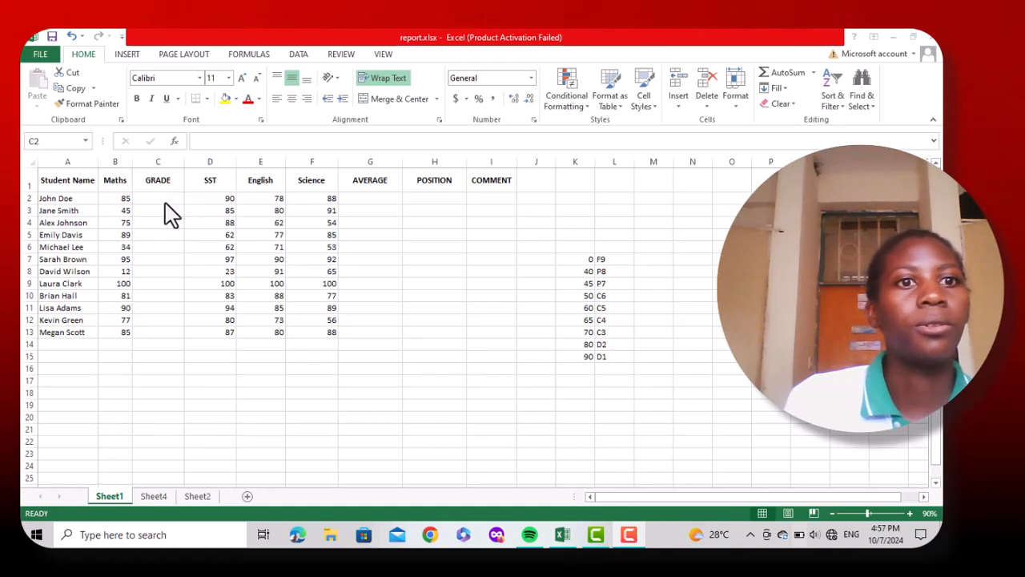
left_click_drag(160, 199, 160, 332)
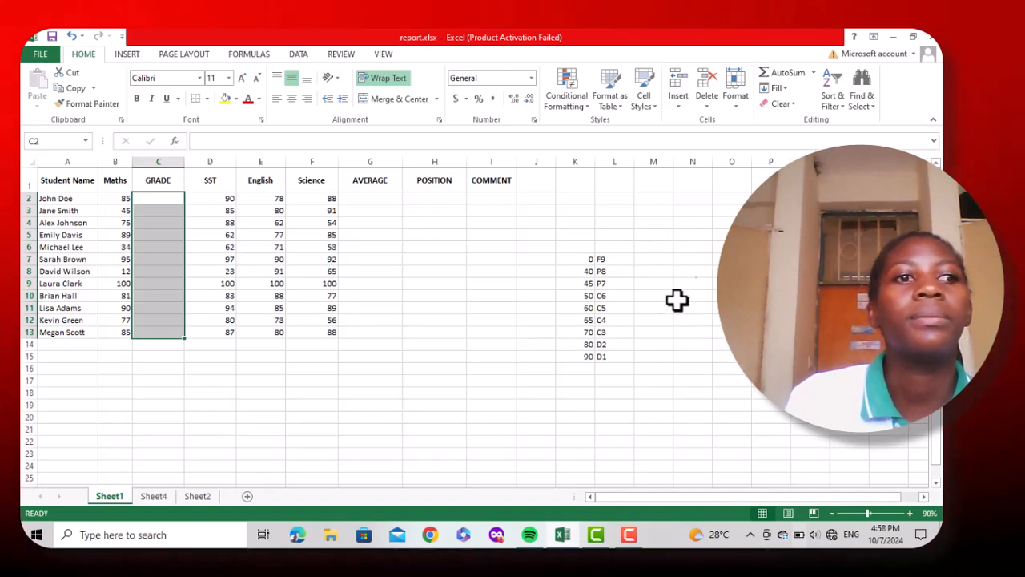
left_click(146, 220)
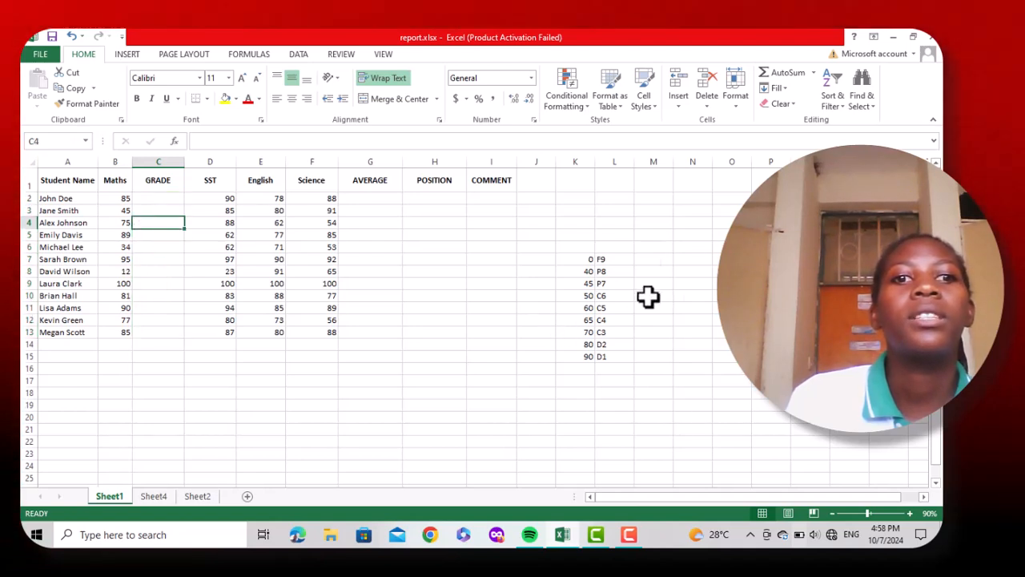
- Start a VLOOKUP formula in C2 of the GRADE column with the Maths mark in B2 as the lookup value
left_click(157, 201)
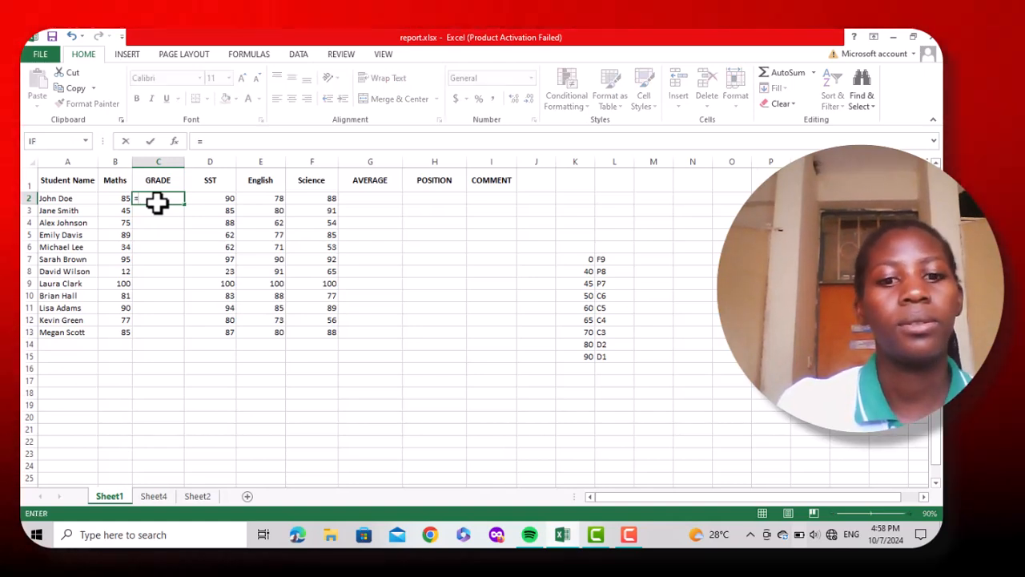
type("=VLOO")
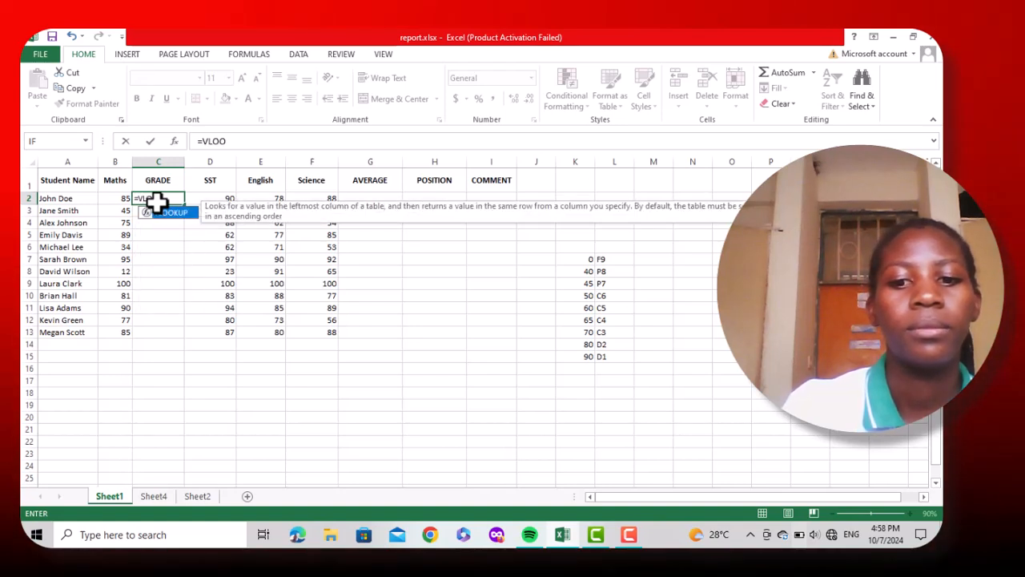
type("KUP")
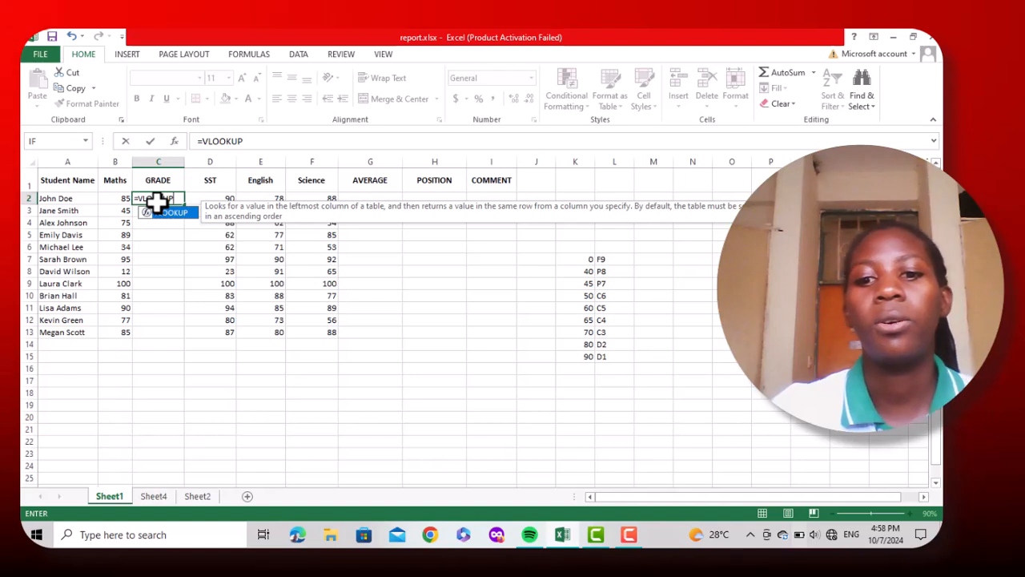
type("(")
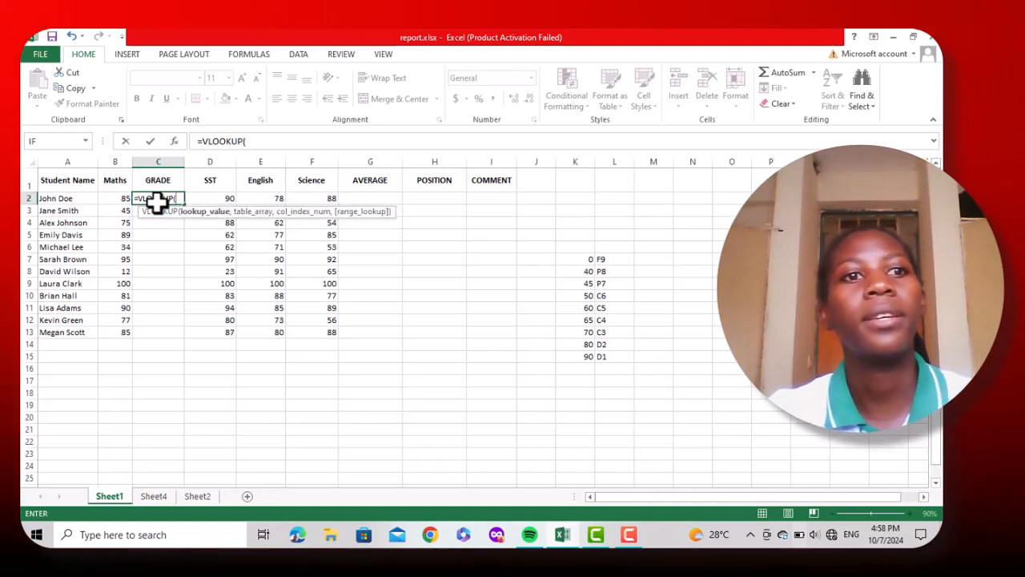
left_click(115, 198)
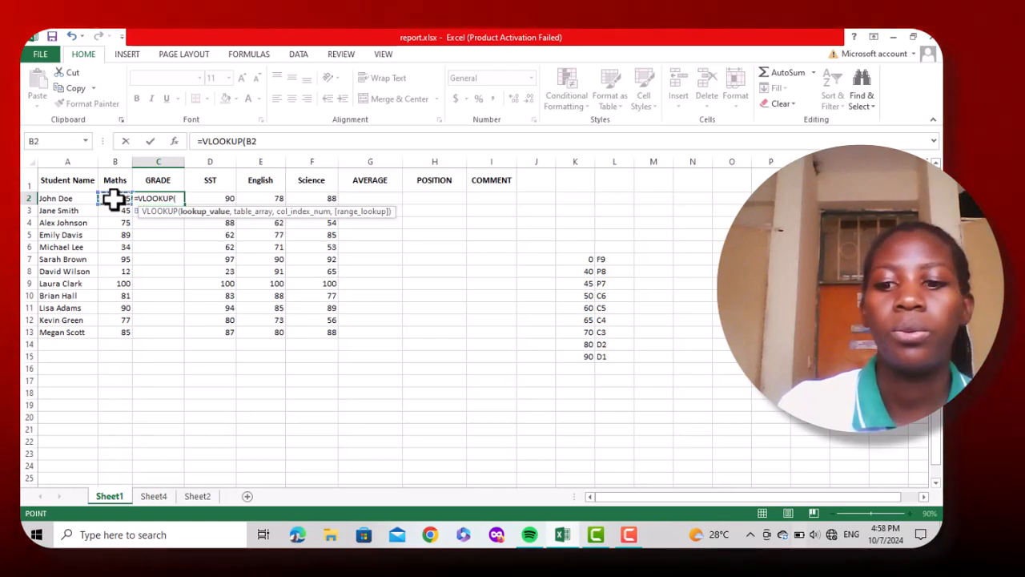
type(",")
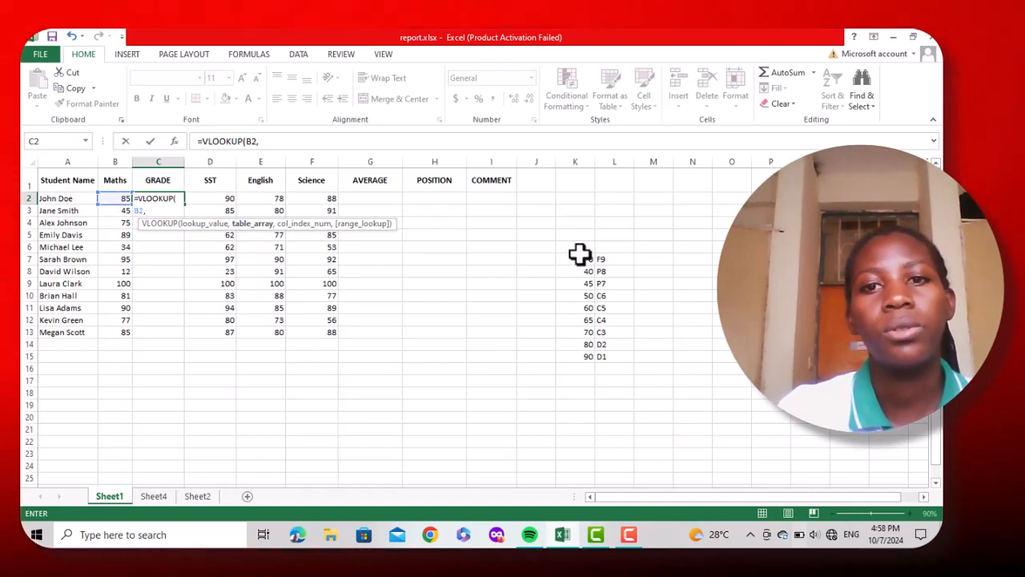
- Try to finish the C2 formula with only the absolute table range $K$7:$L$15 added, and remove that range again
left_click_drag(578, 256, 598, 349)
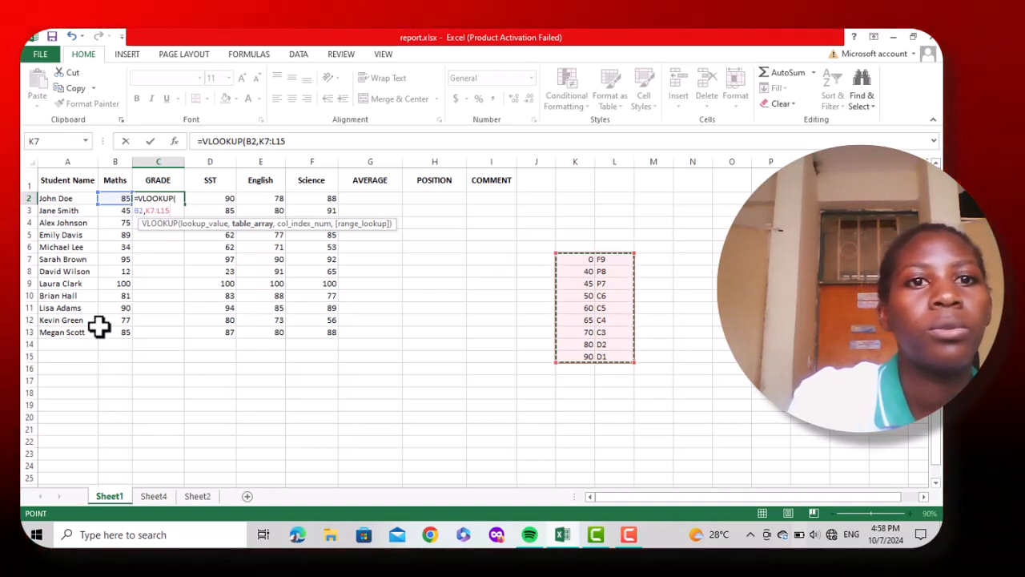
key("F4")
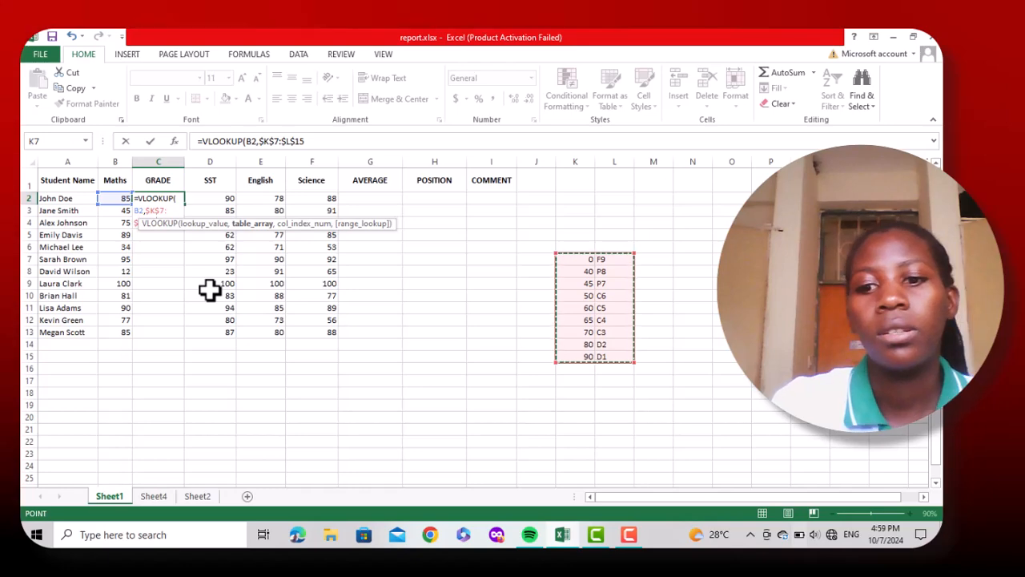
type(")")
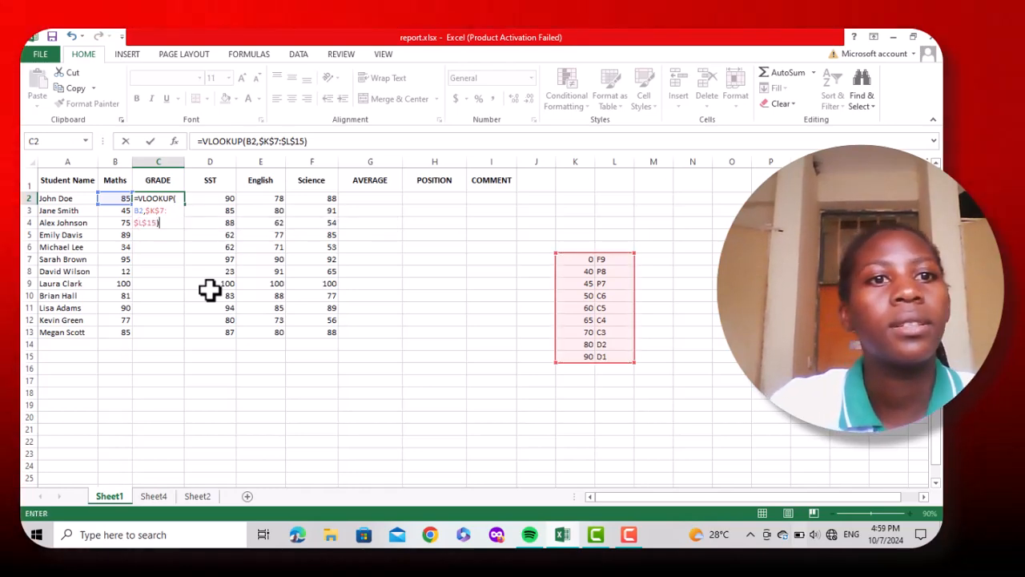
key("Return")
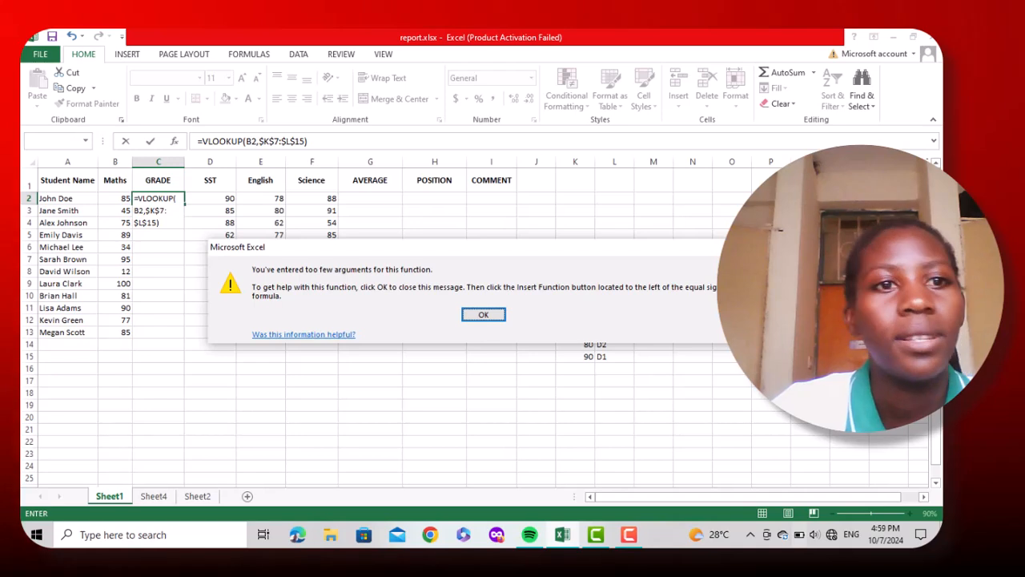
left_click(747, 247)
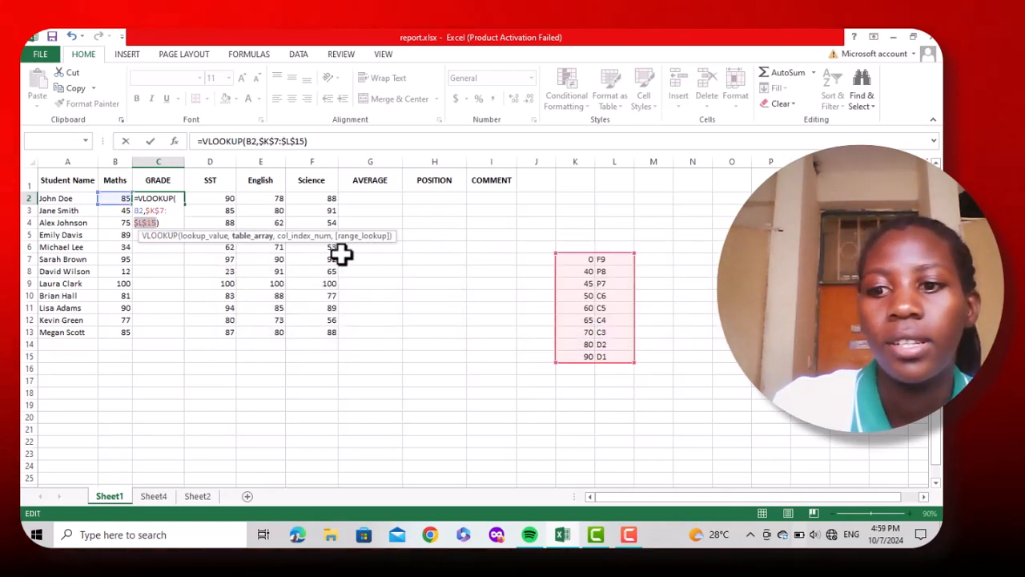
key("BackSpace")
key("BackSpace")
key("BackSpace")
key("BackSpace")
key("BackSpace")
key("BackSpace")
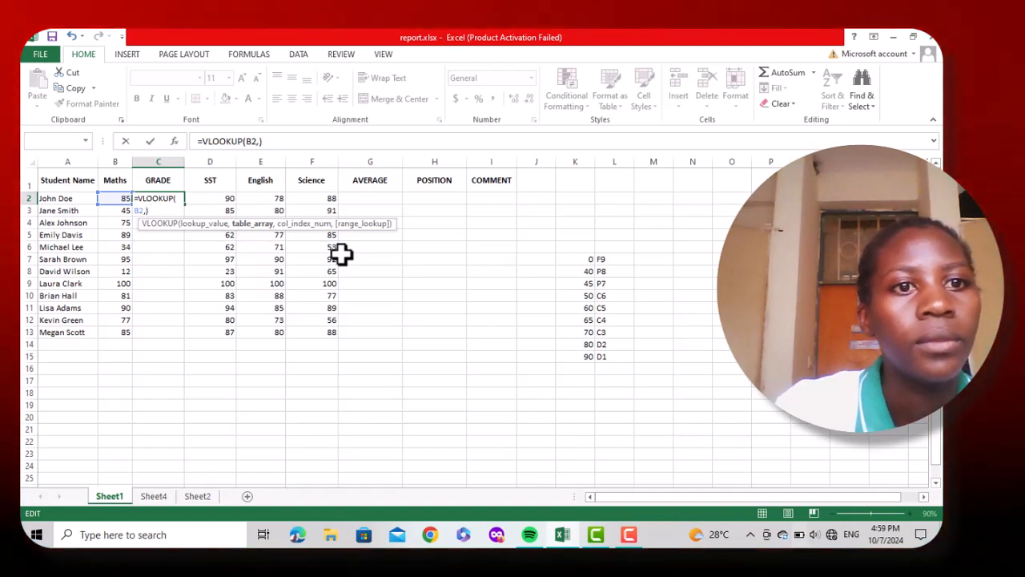
- Complete the C2 VLOOKUP with table range $K$7:$L$15 and column index 2, and fill it down to C13
left_click(572, 259)
left_click_drag(591, 264, 607, 353)
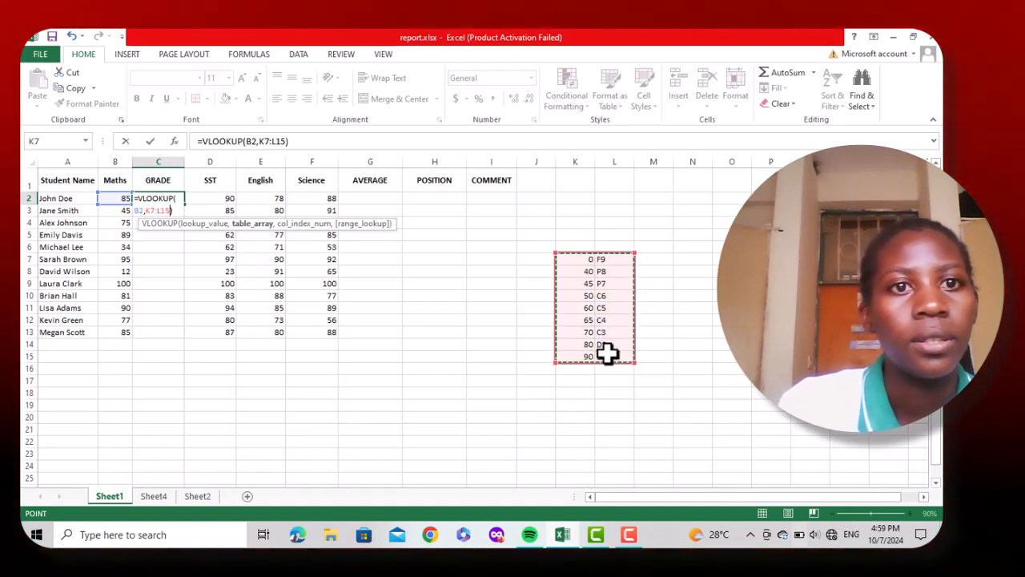
key("F4")
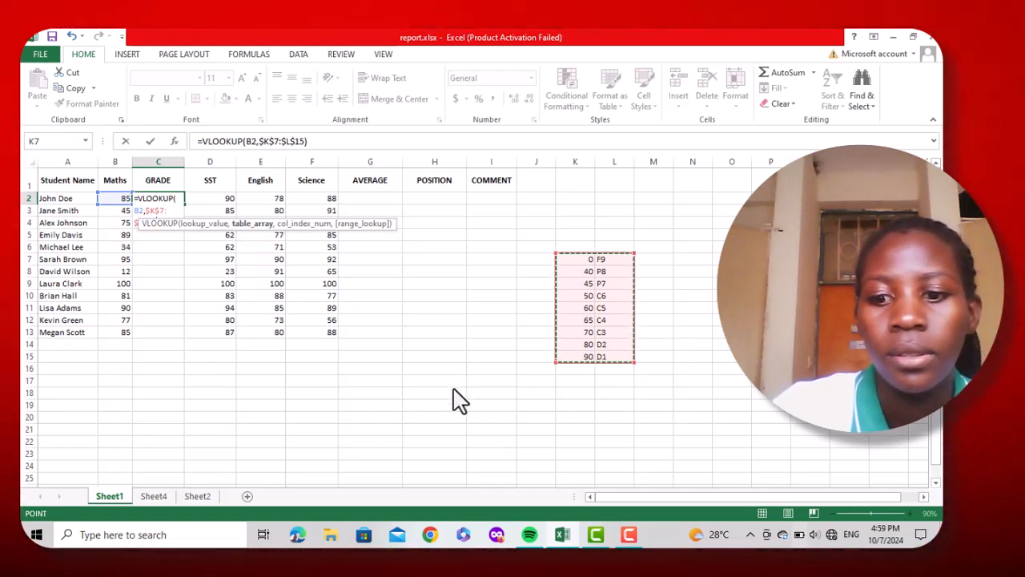
type(",")
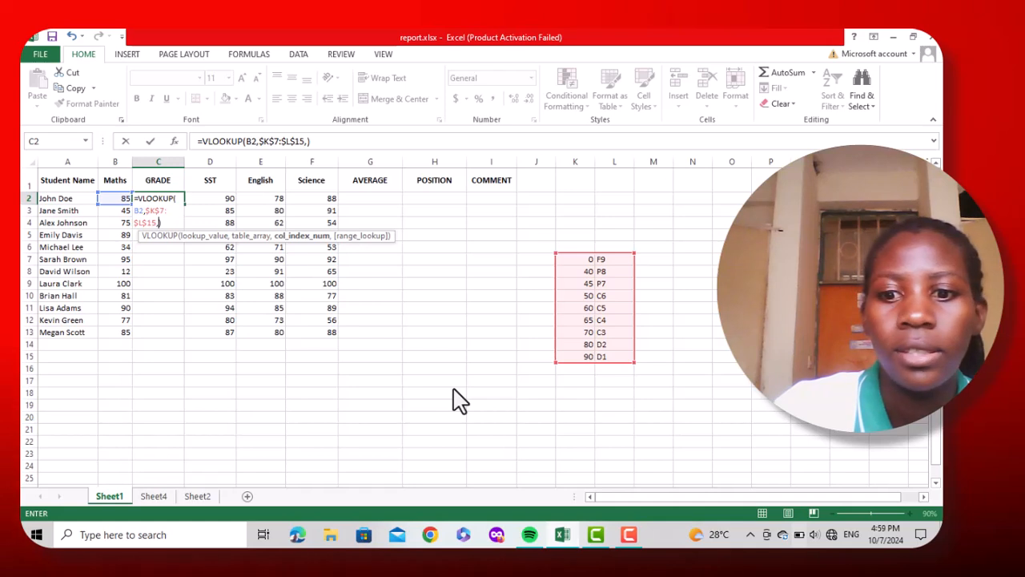
type("2")
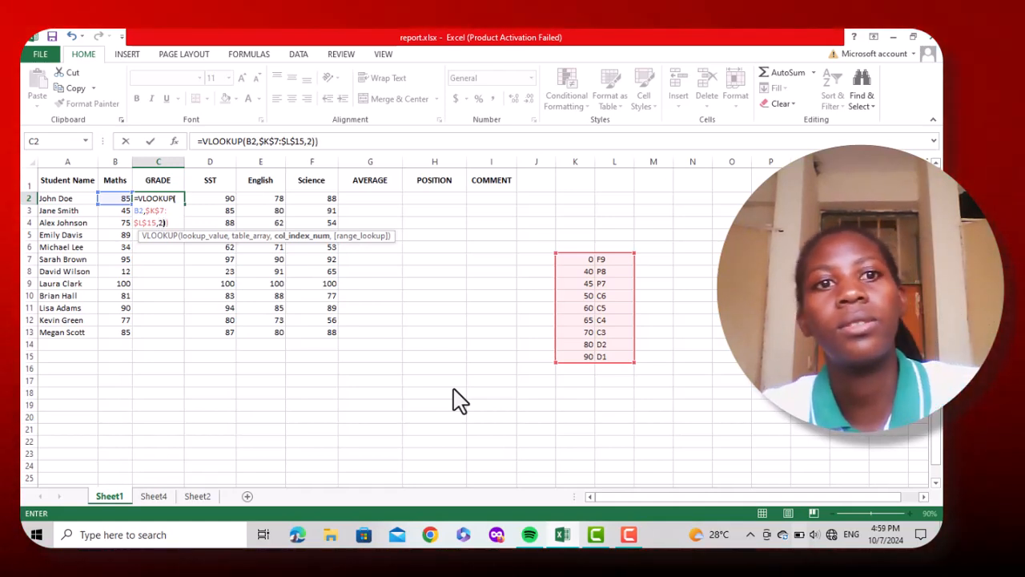
type(")")
key("Return")
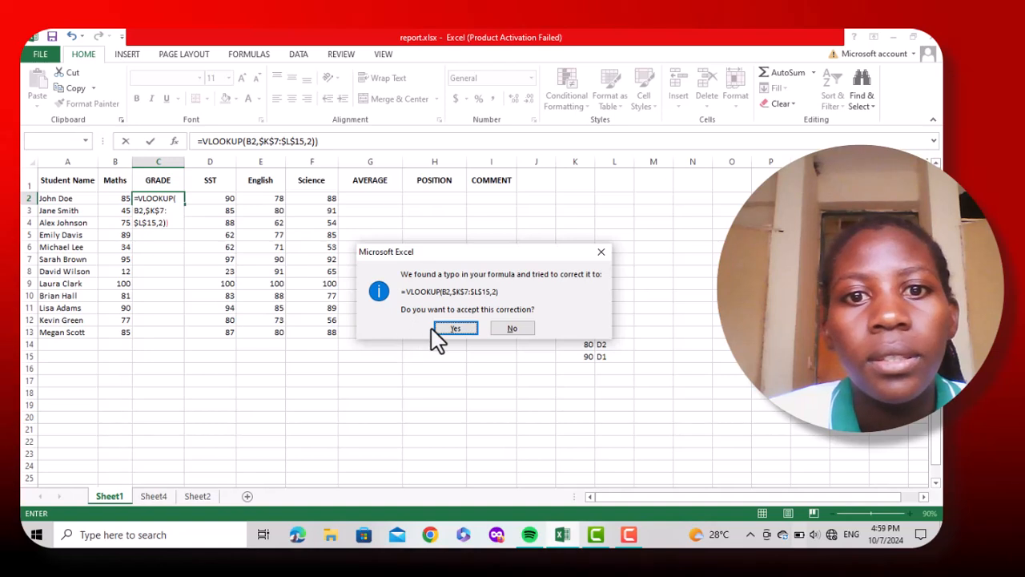
left_click(453, 330)
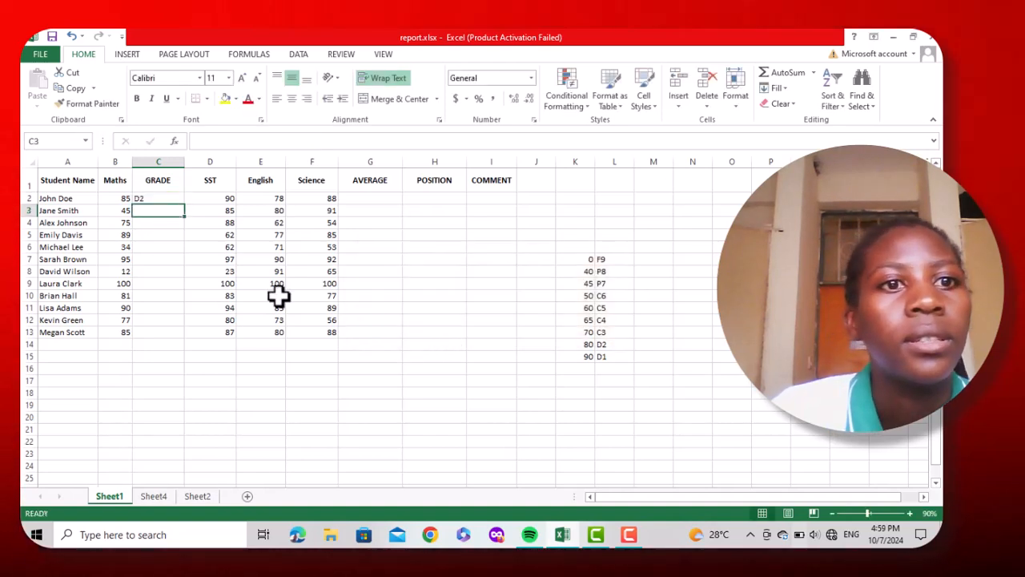
left_click(172, 200)
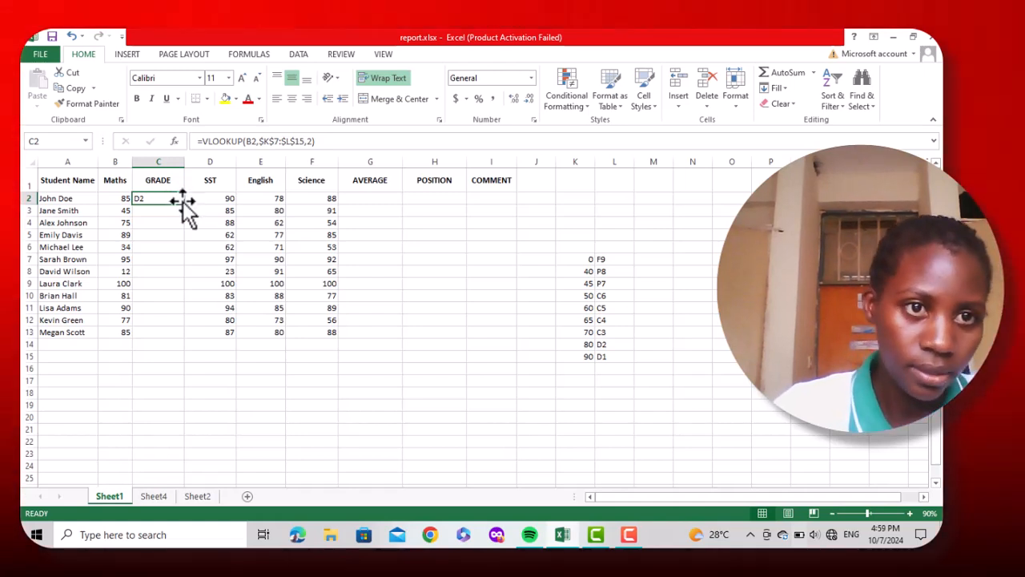
left_click_drag(187, 205, 181, 336)
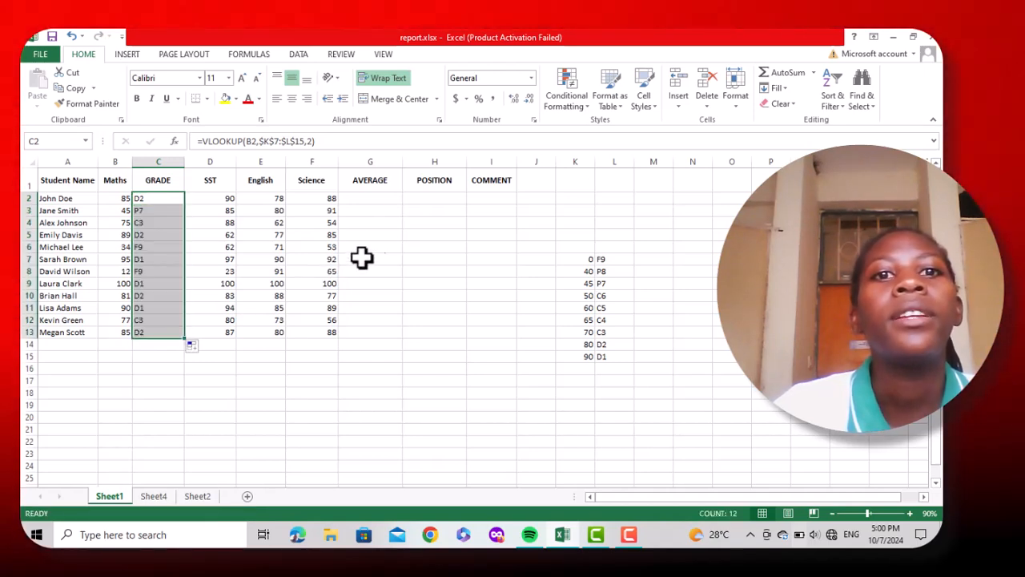
- Start an AVERAGE formula in G2 with the Maths mark in B2 as its first argument
left_click(361, 204)
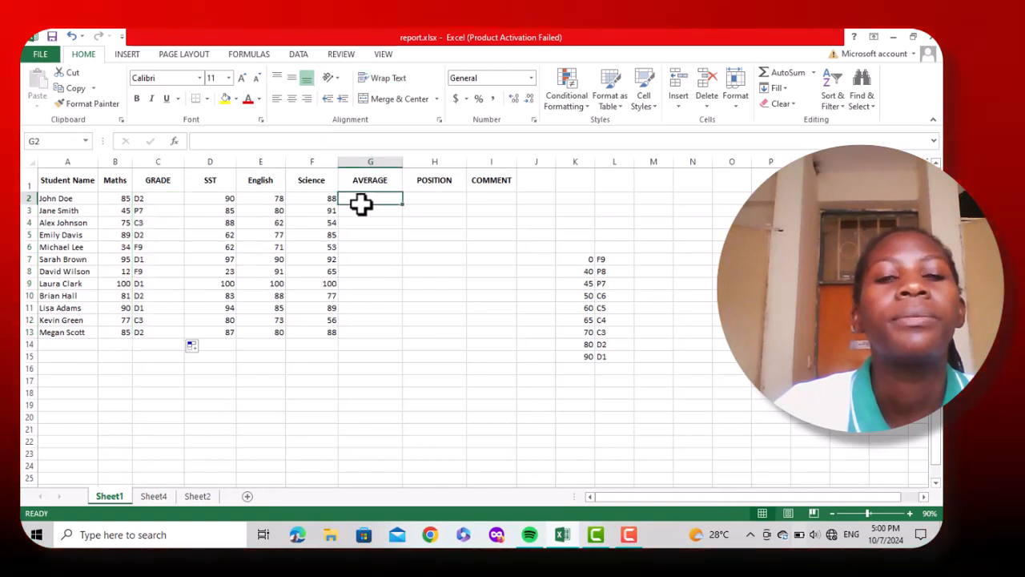
type("=")
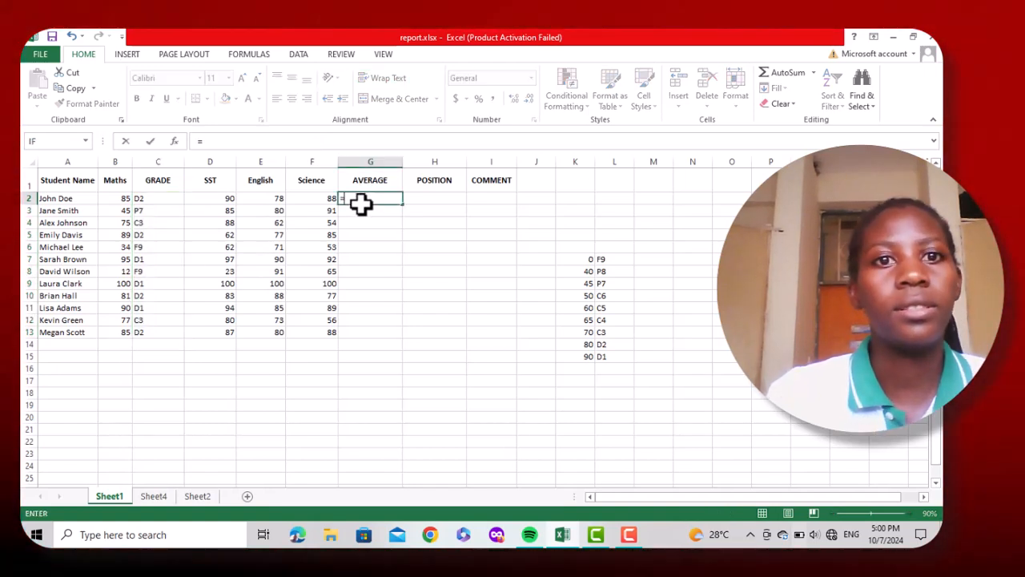
type("A")
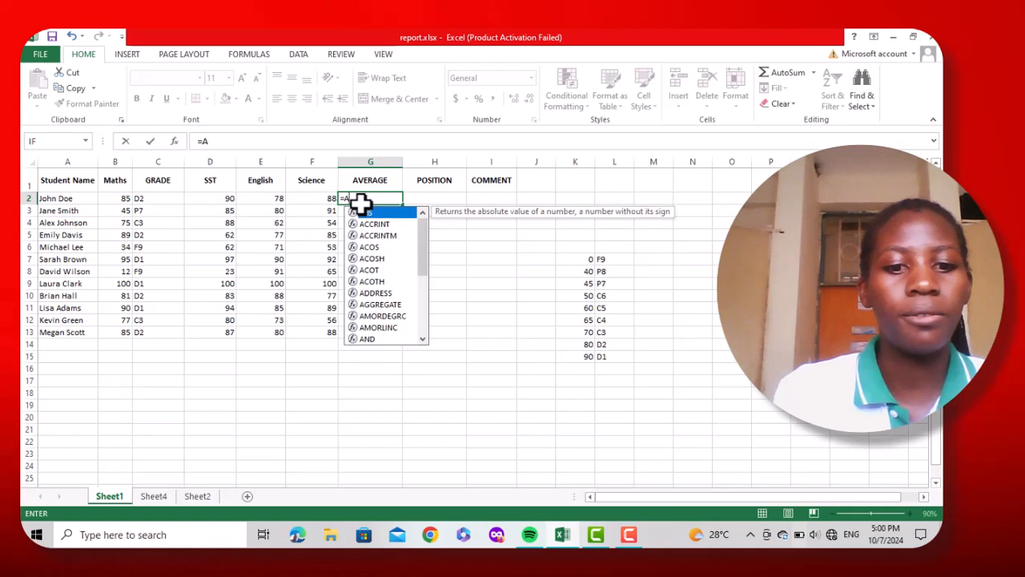
type("VERAGE")
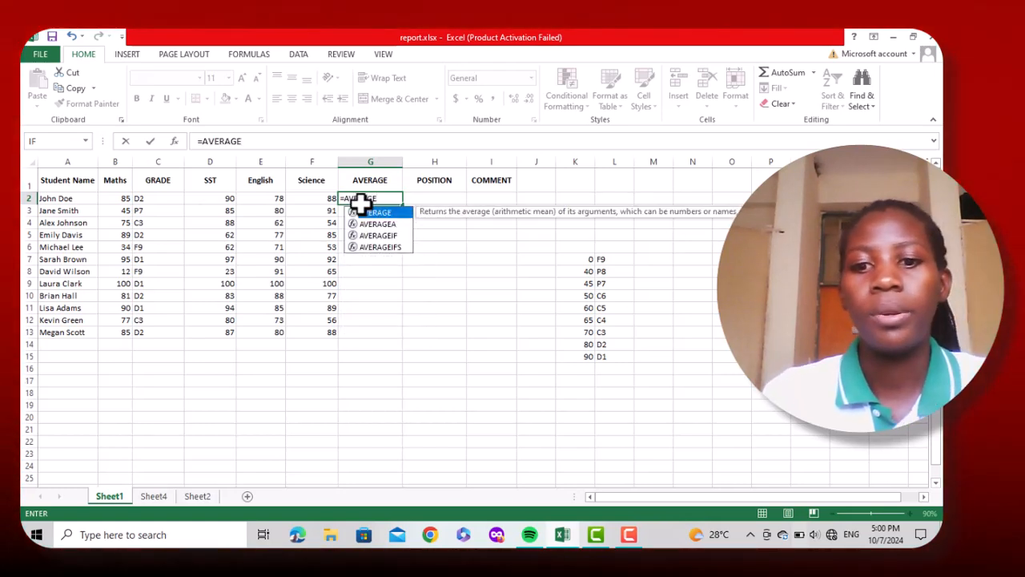
type("(")
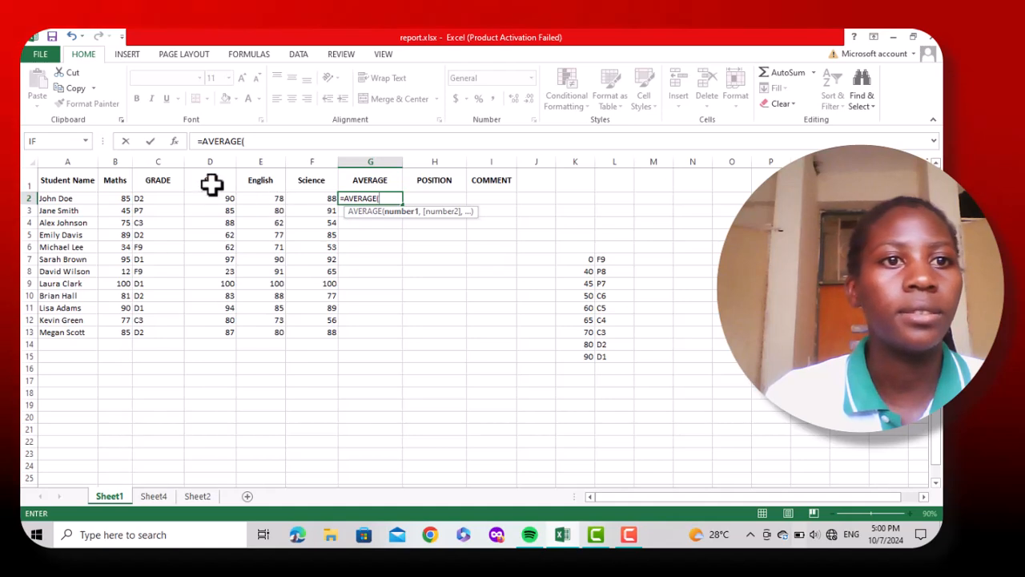
left_click(117, 201)
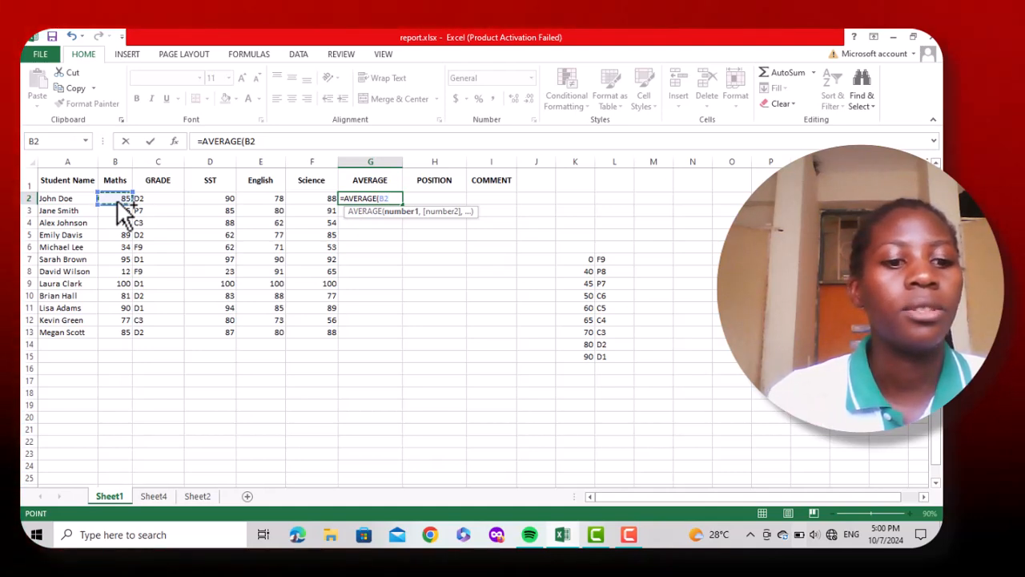
- Complete the G2 average with the SST, English and Science marks (D2, E2, F2), and fill it down to G13
type(",")
left_click(210, 200)
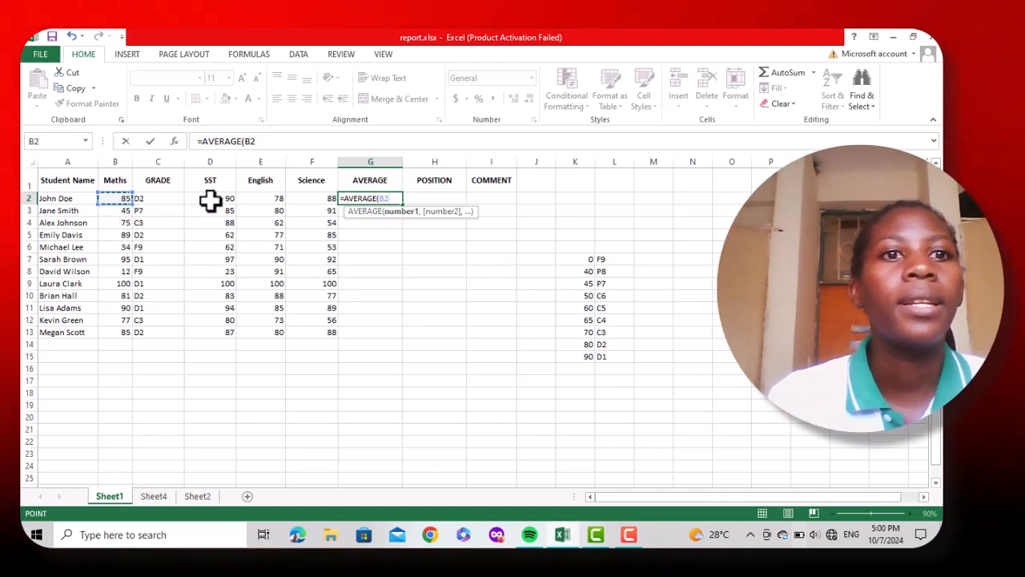
type(",")
left_click(264, 200)
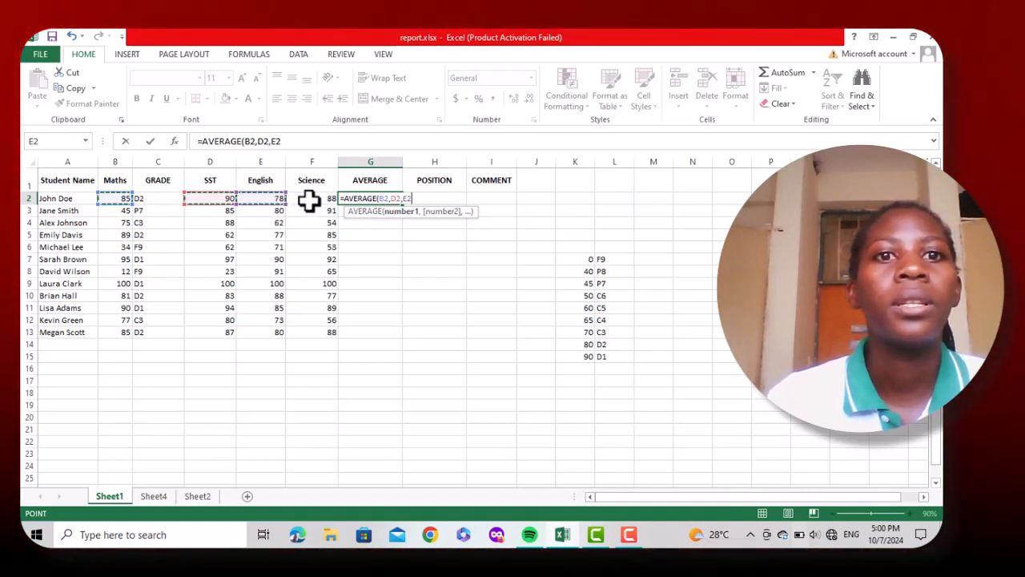
type(",")
left_click(309, 200)
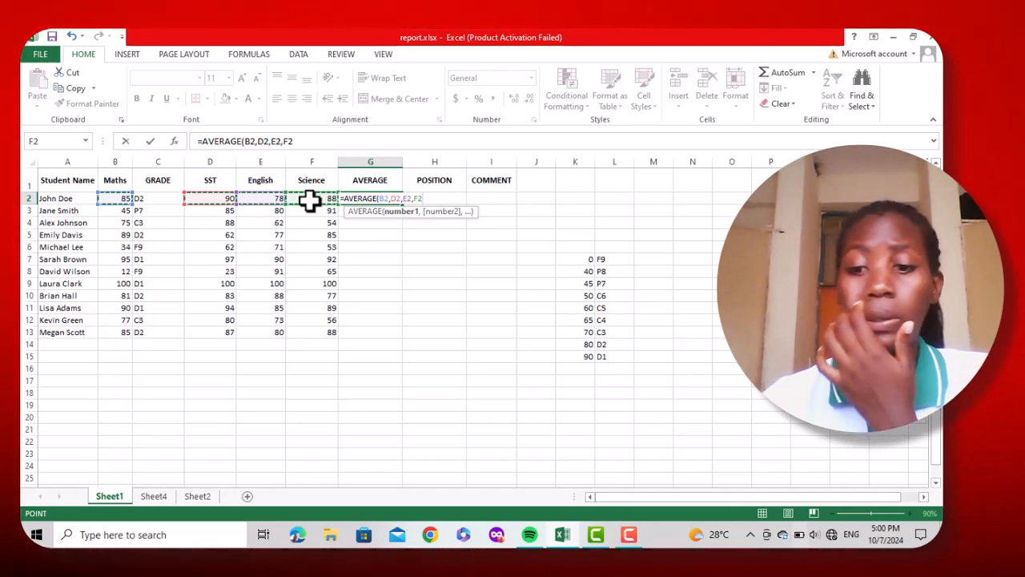
type(")")
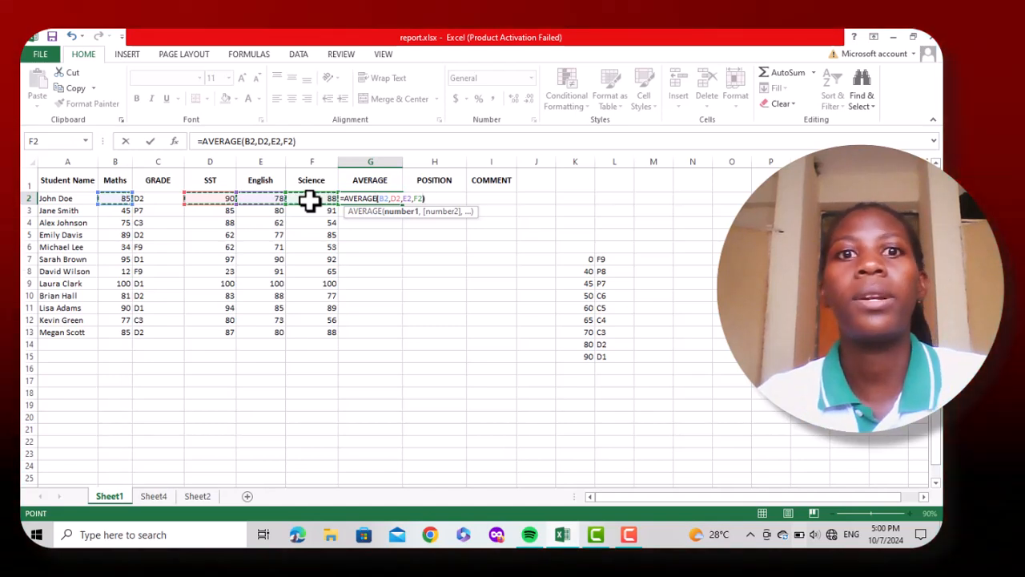
key("Return")
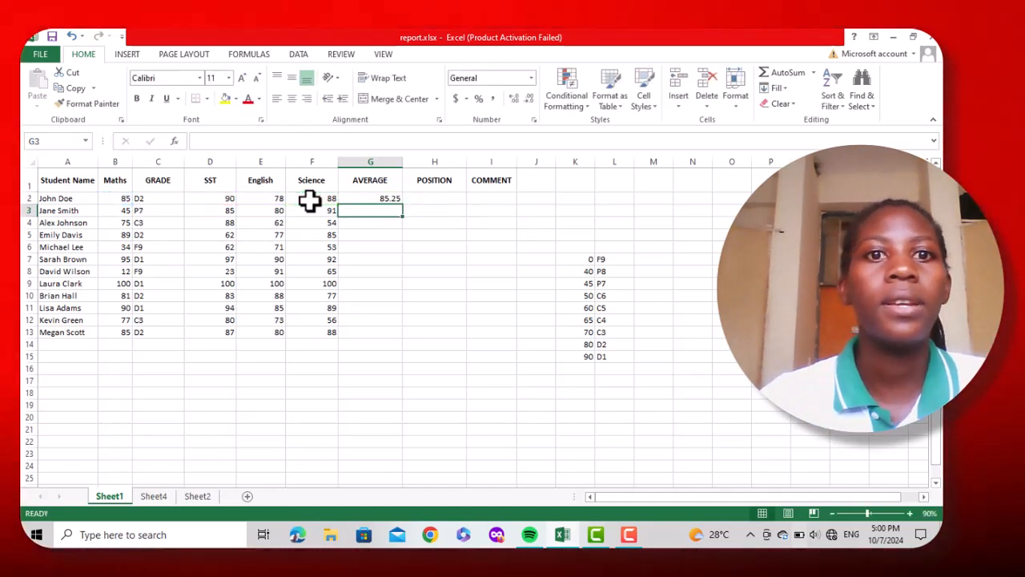
left_click(376, 198)
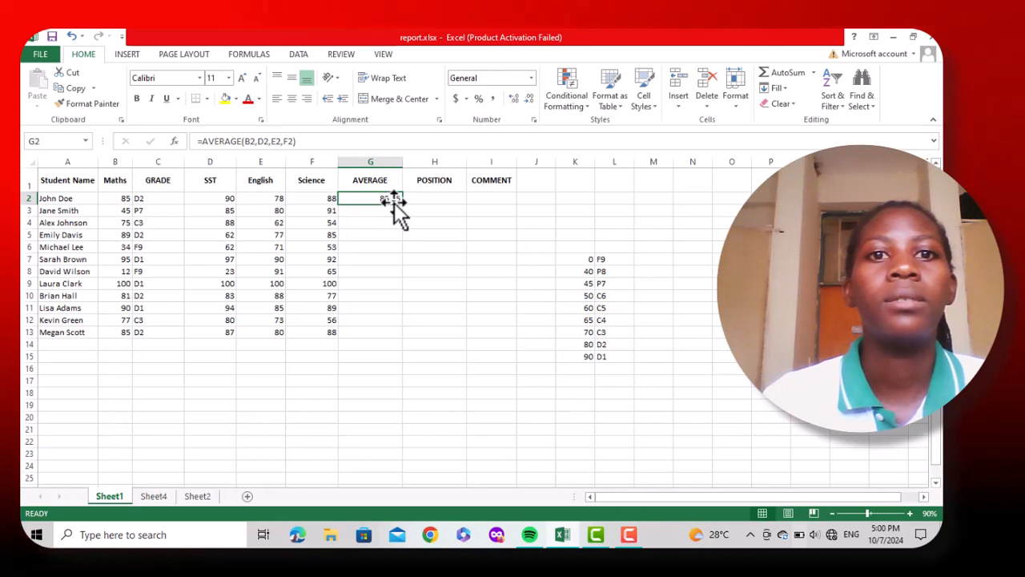
left_click_drag(402, 205, 405, 337)
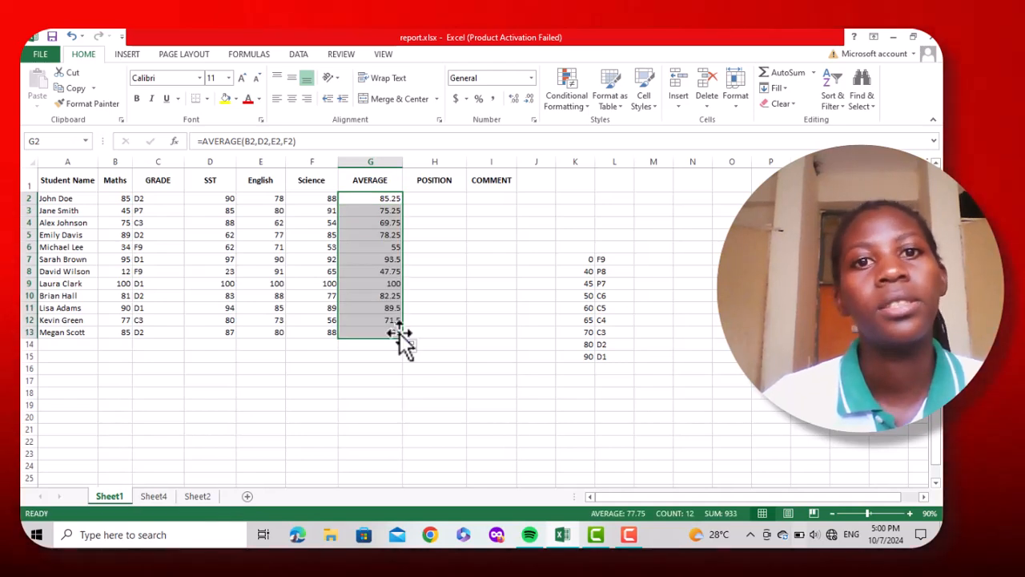
- Start a RANK formula in H2 with the average in G2 as the number and G2:G13 as the reference range
left_click(444, 200)
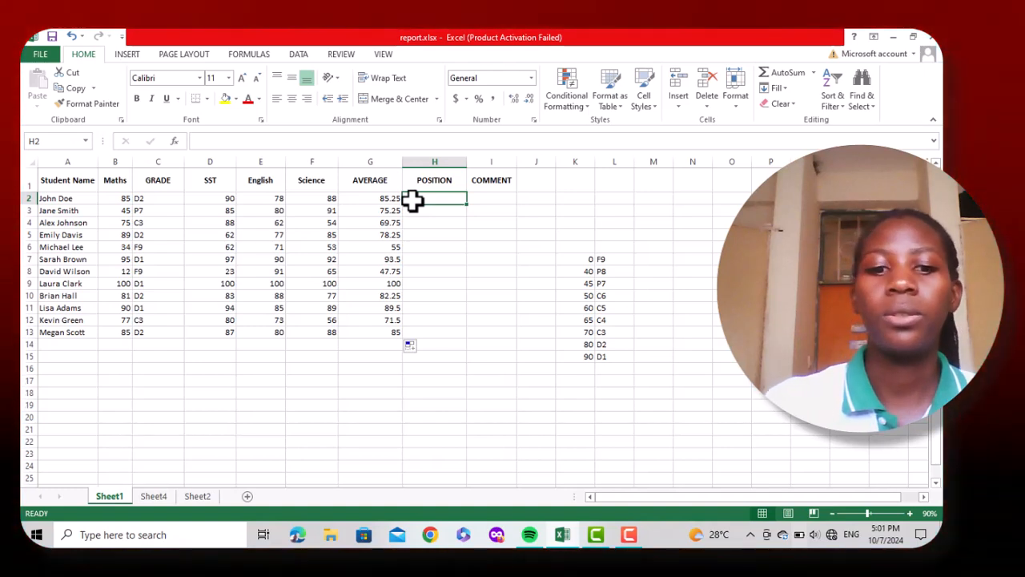
type("=RANK")
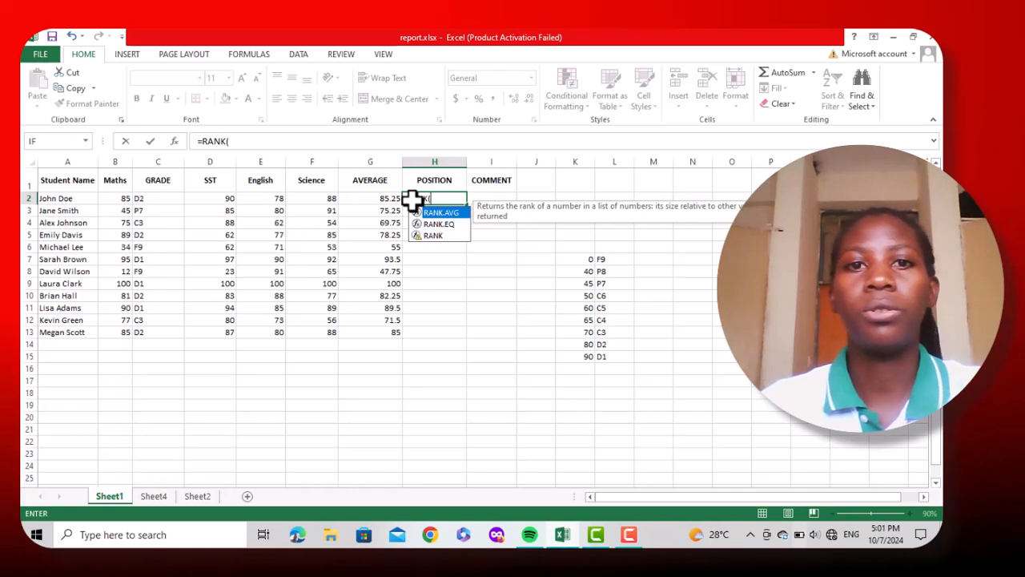
type("(")
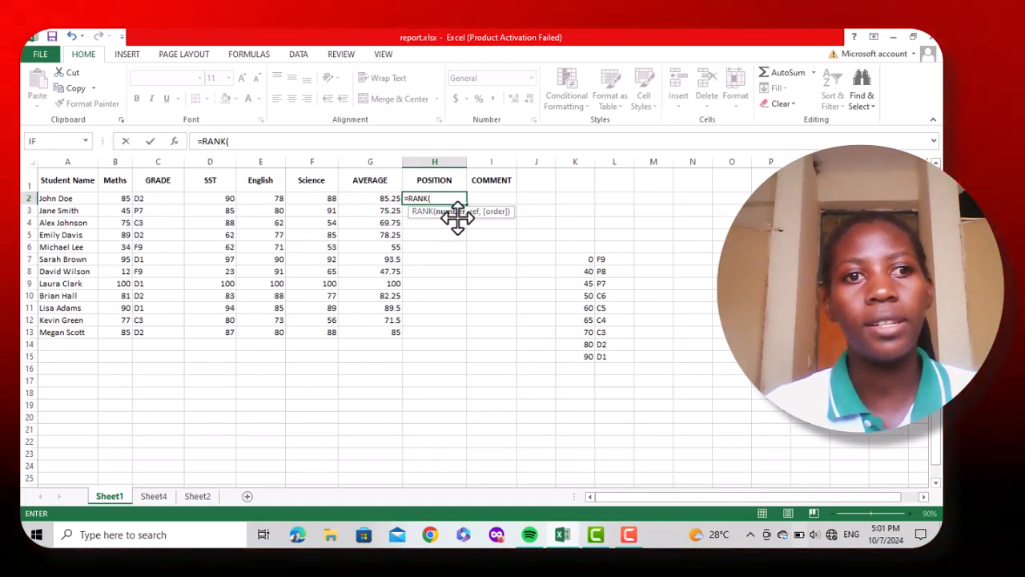
left_click(383, 199)
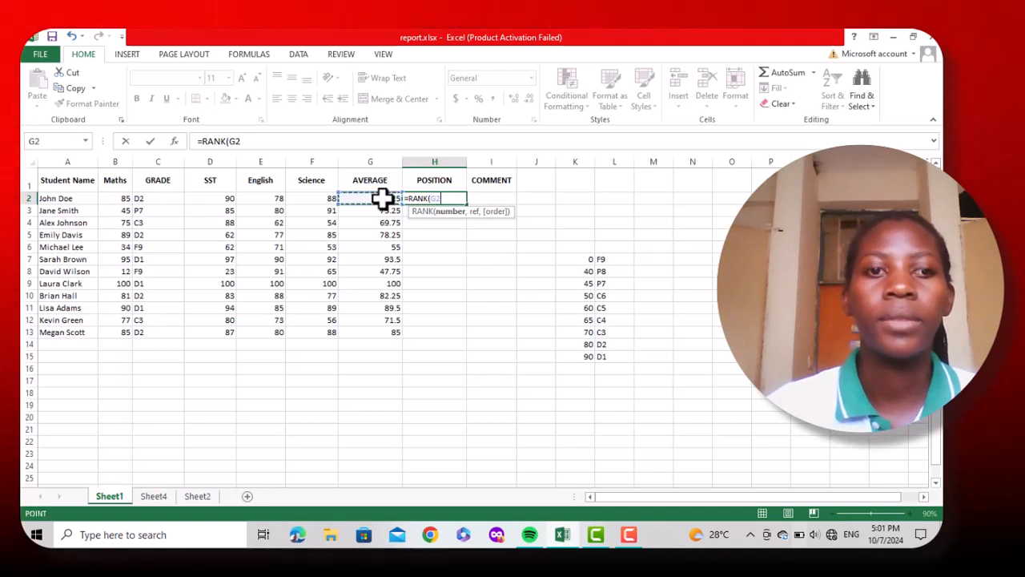
type(",")
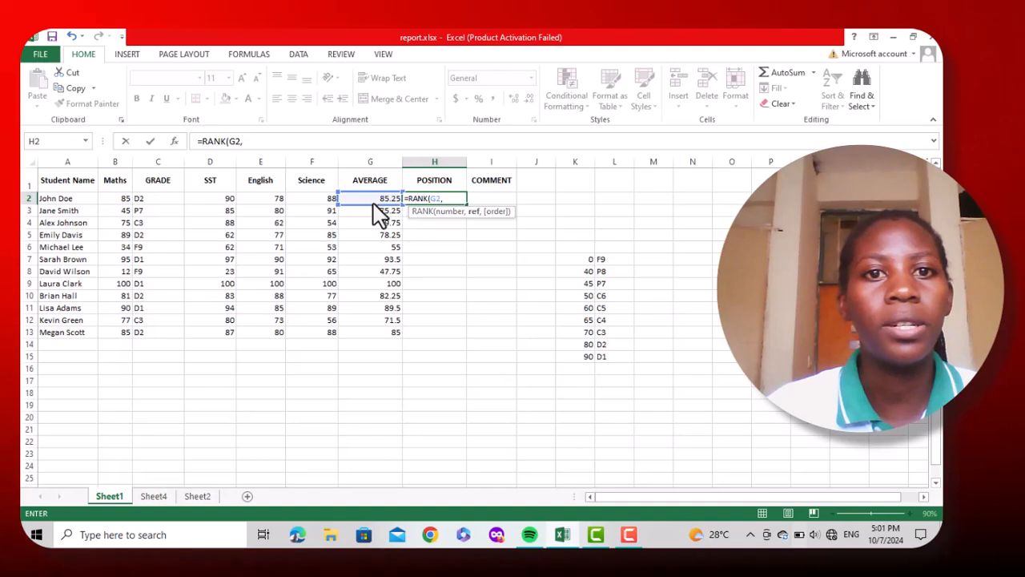
left_click_drag(372, 199, 386, 327)
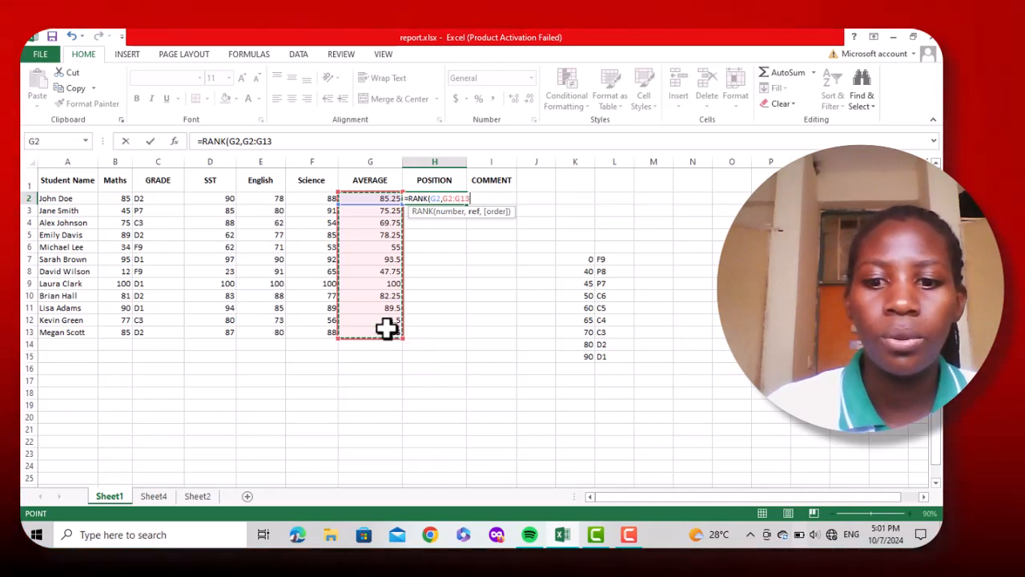
- Try to add the 0 - Descending order argument to the H2 RANK formula, and remove the argument separator again
type(",")
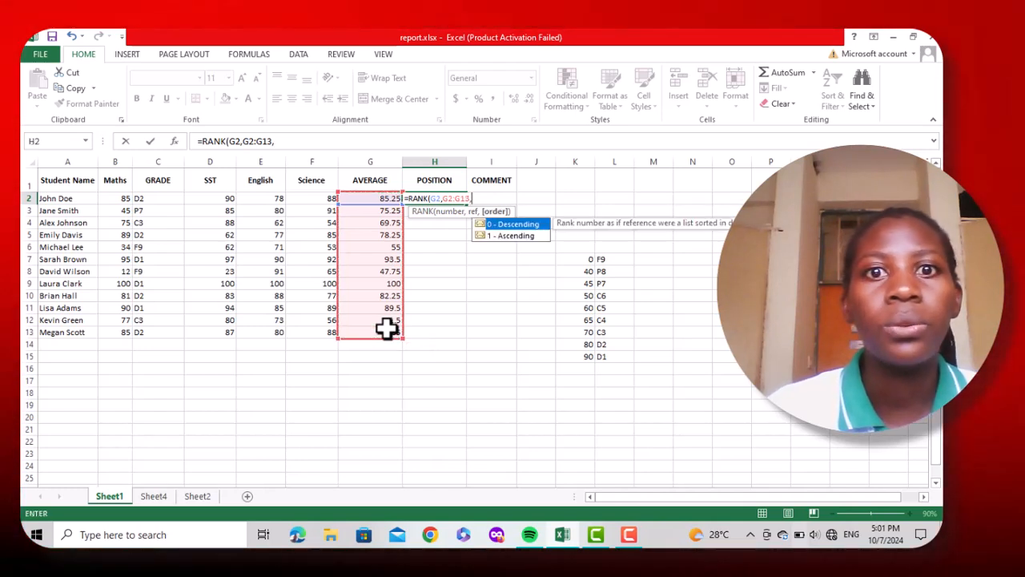
left_click(503, 222)
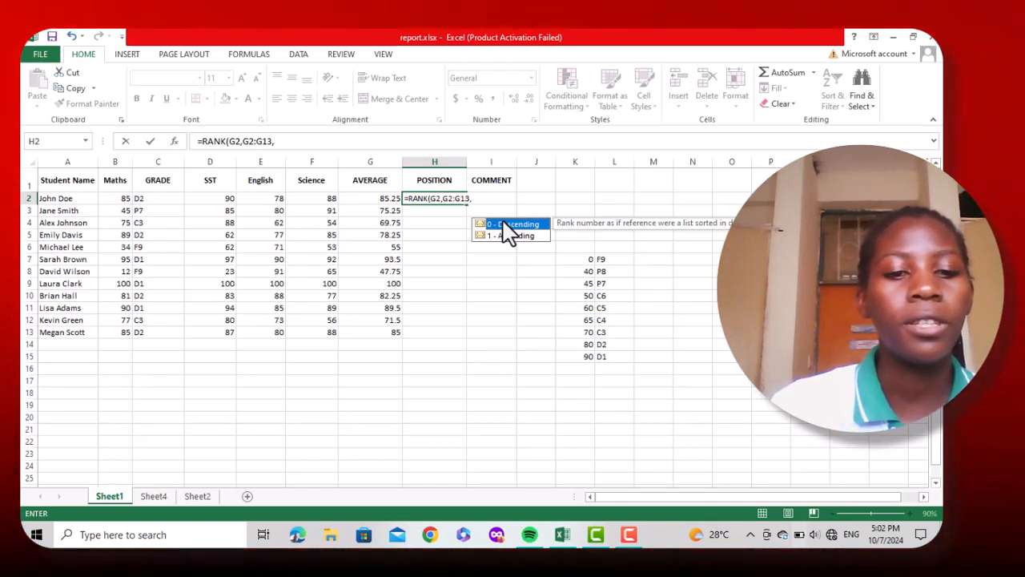
double_click(503, 223)
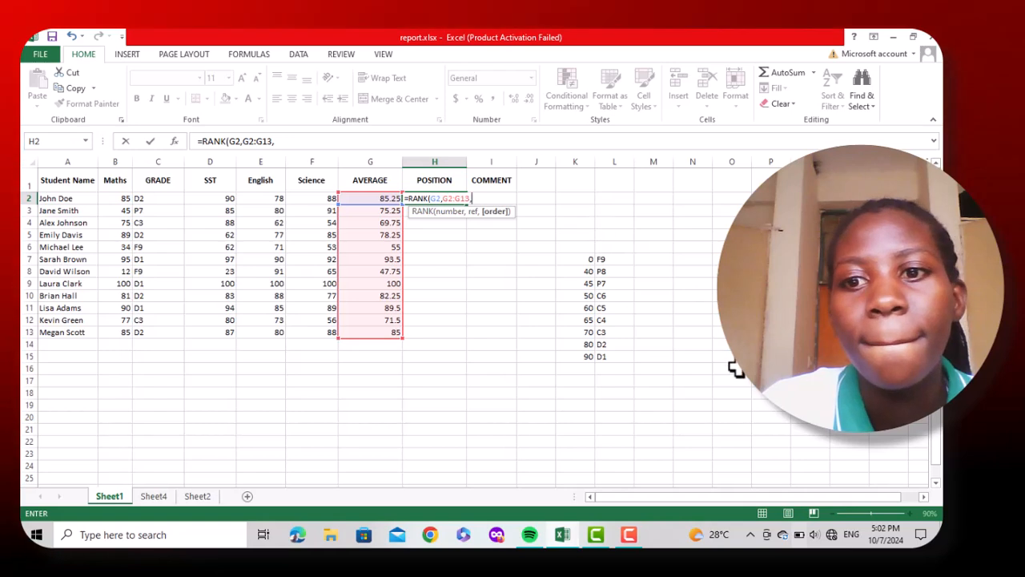
key("BackSpace")
left_click(773, 409)
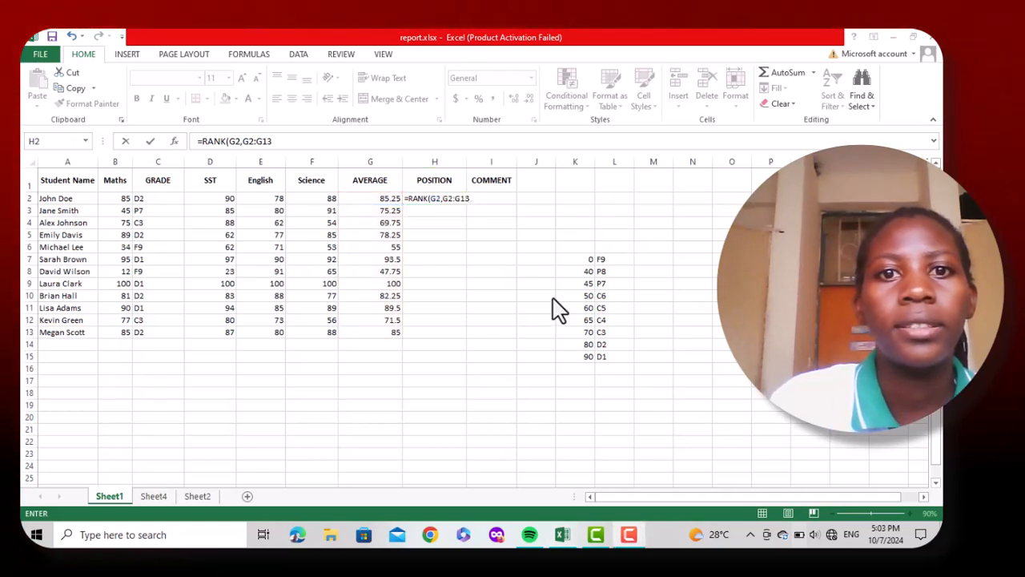
- Complete the H2 formula as =RANK(G2,G2:$G$13) and fill it down to H13
left_click(450, 200)
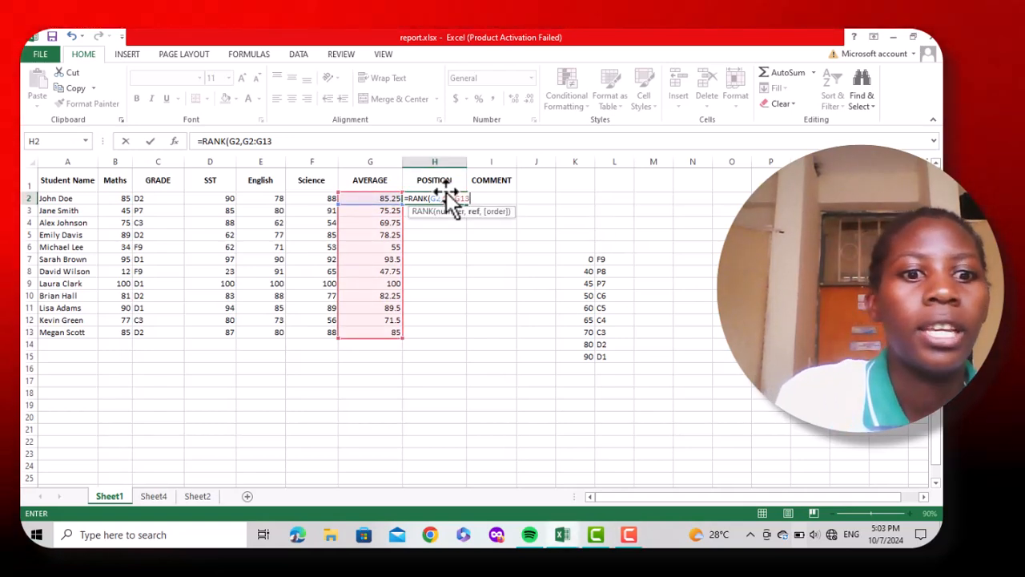
key("F4")
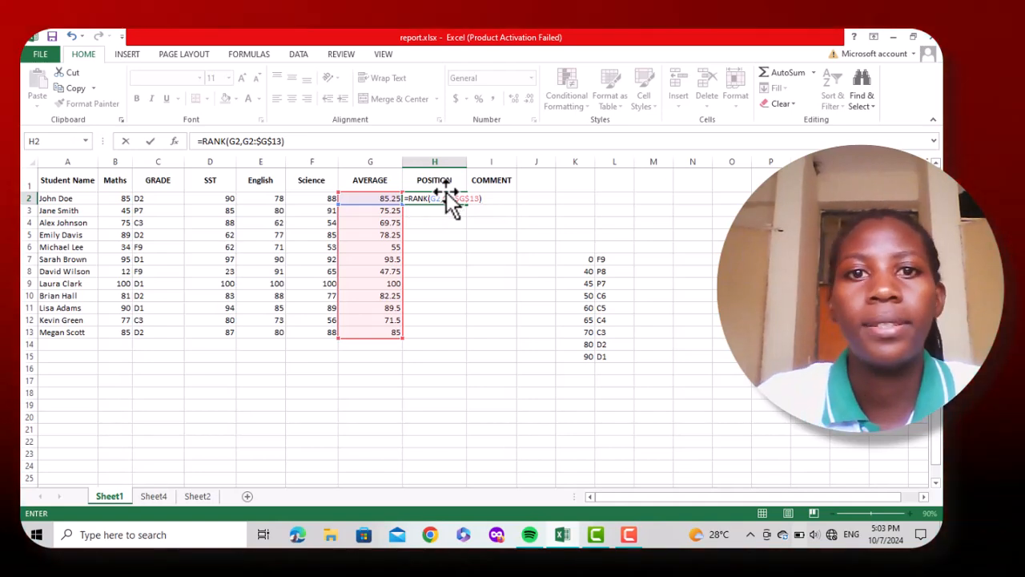
key("Return")
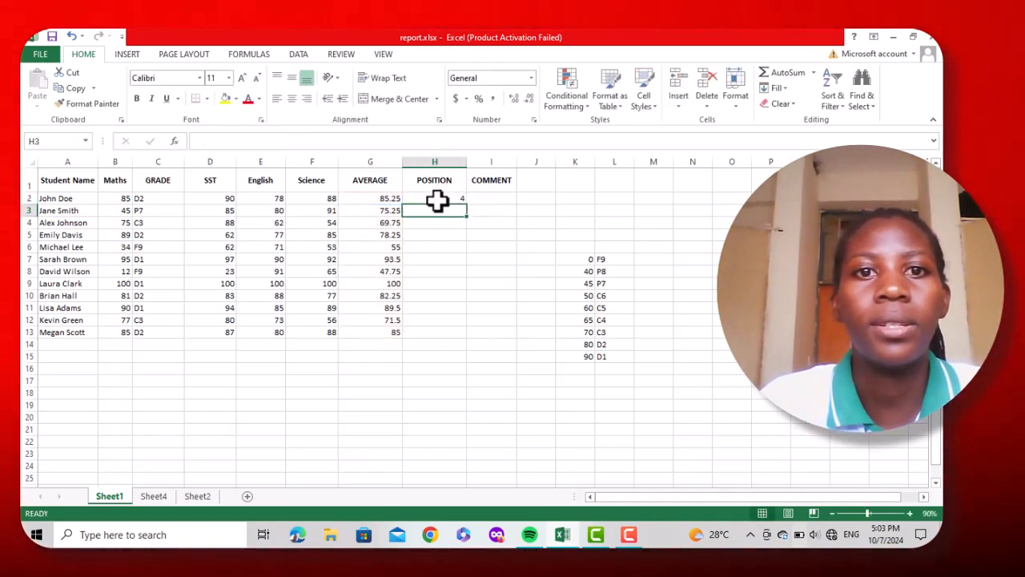
left_click(437, 199)
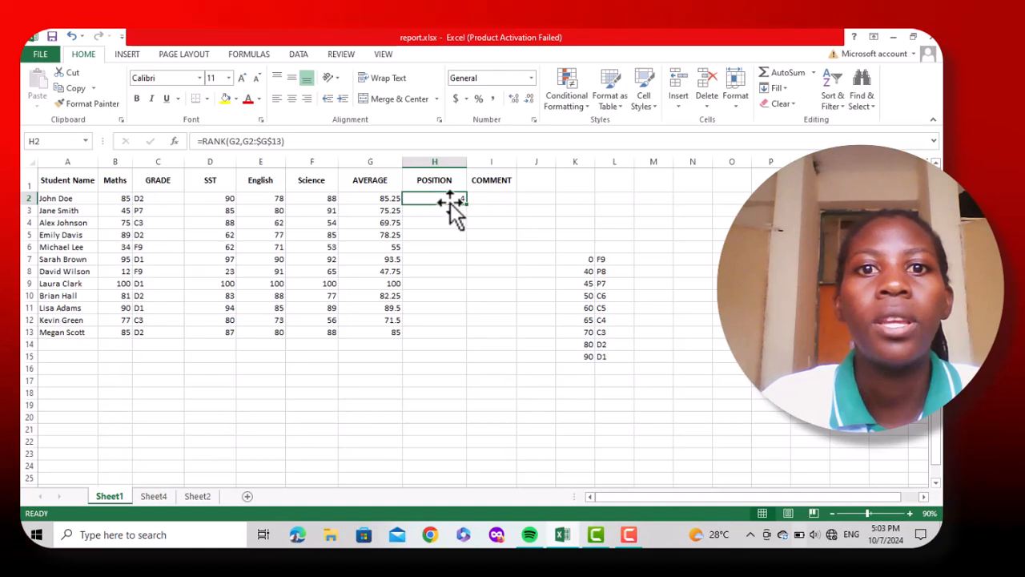
left_click_drag(465, 204, 470, 338)
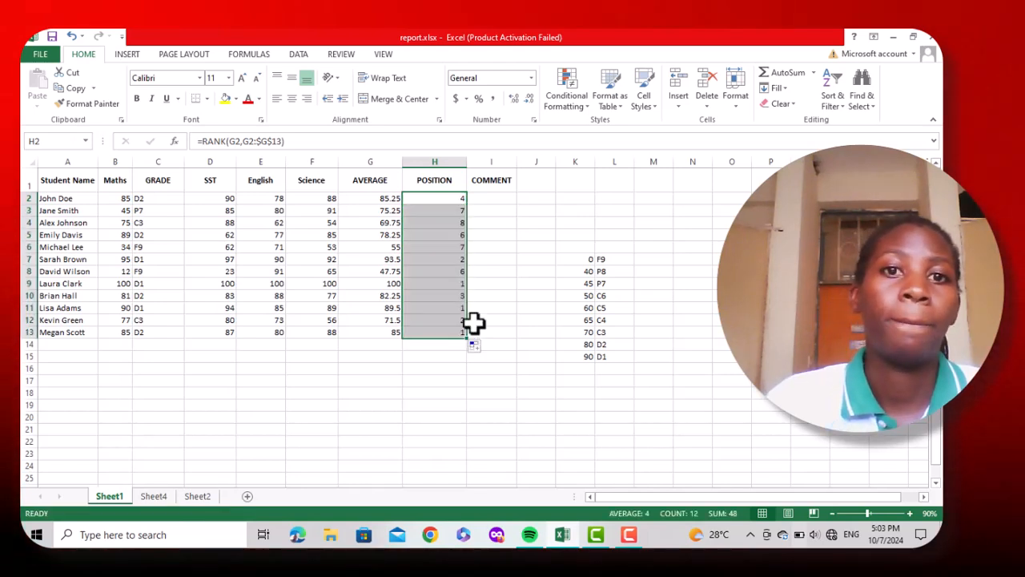
- Start an IF formula in the first COMMENT cell, I2, with >50 as its logical test
left_click(505, 200)
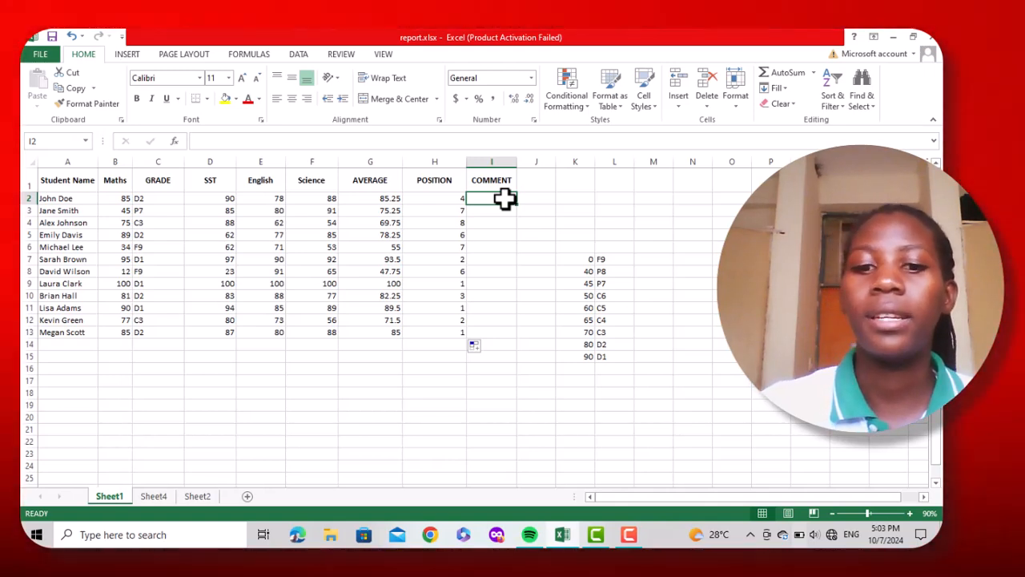
type("=IF")
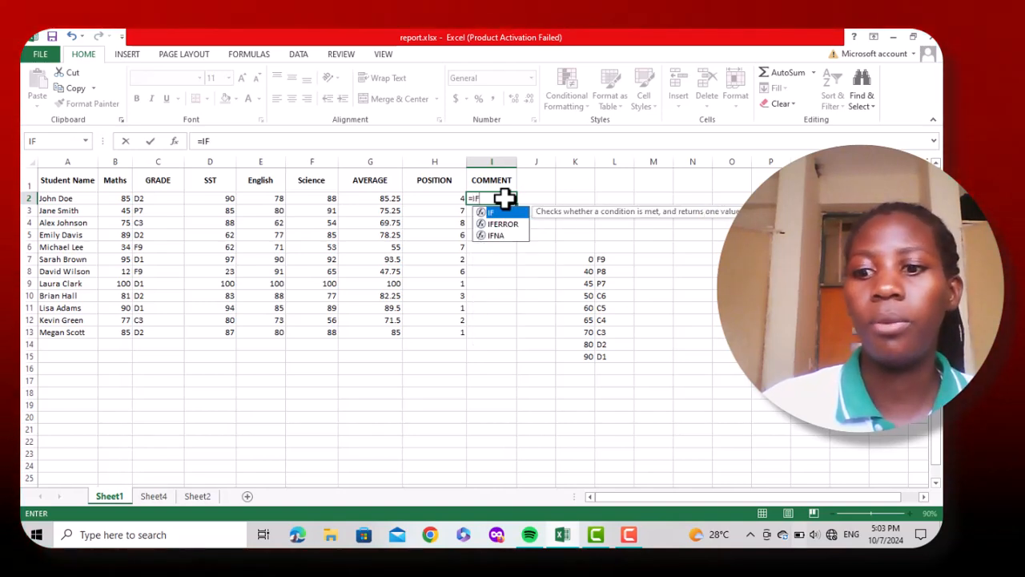
type("(")
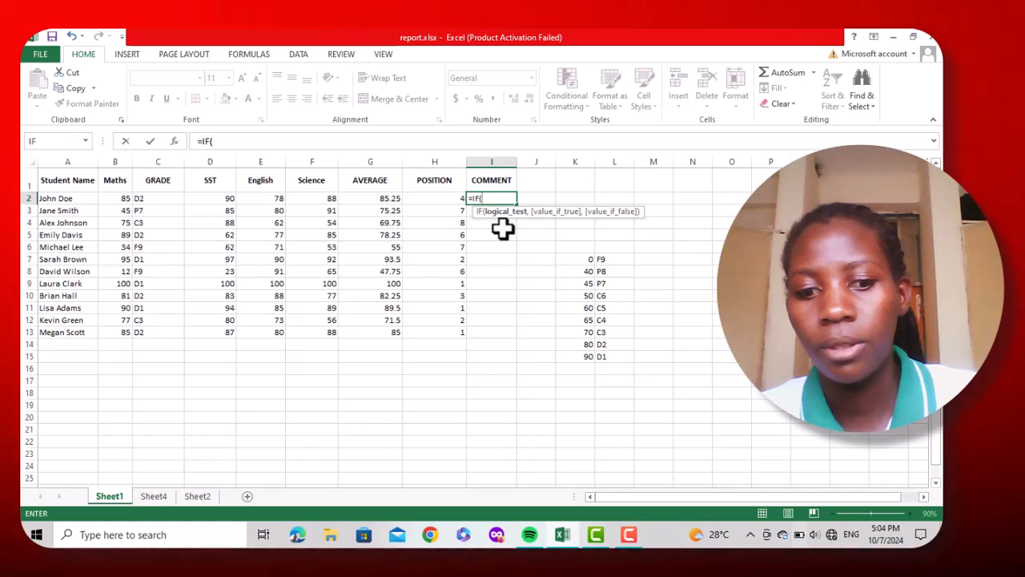
type(">")
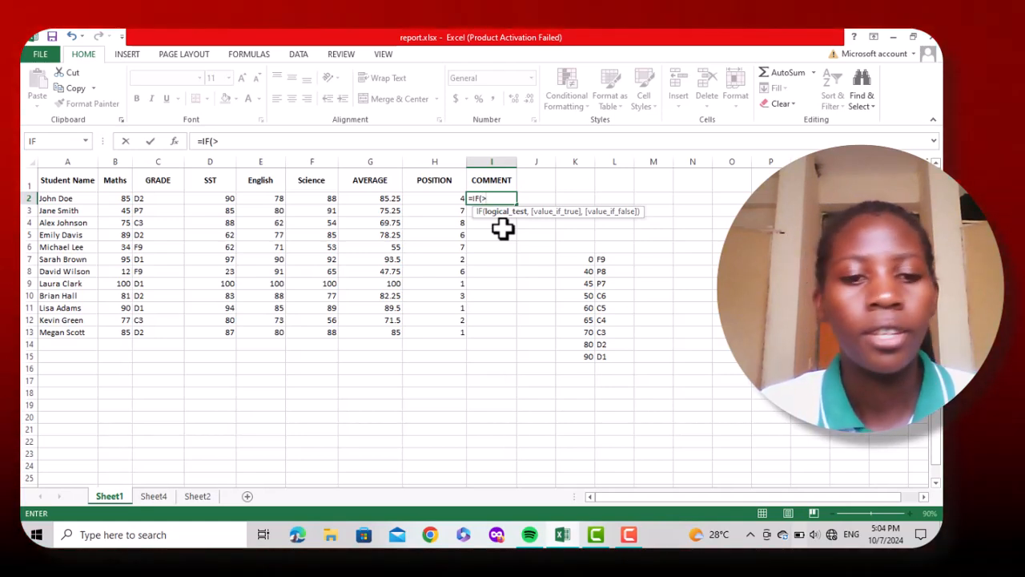
type("50")
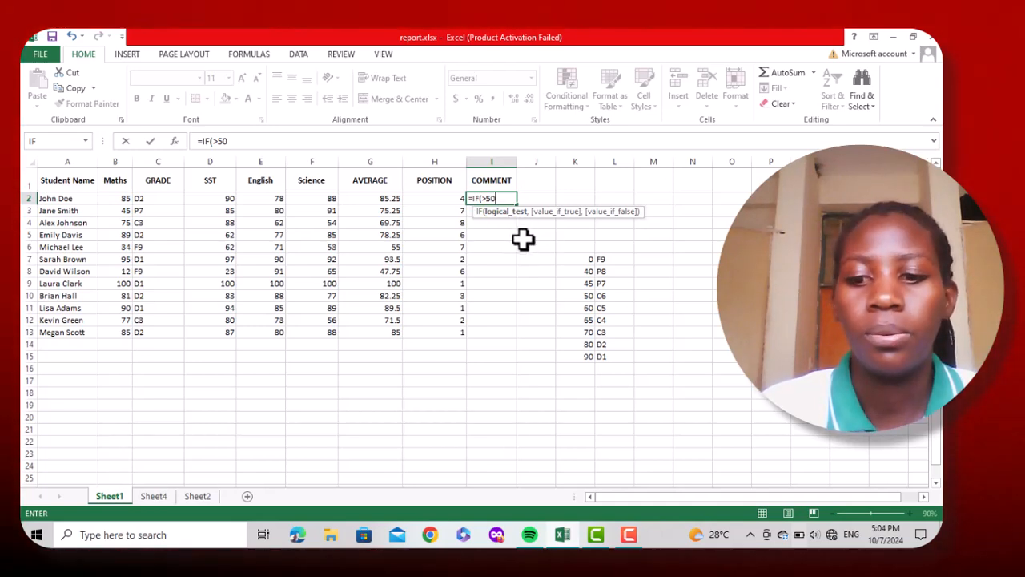
type(",")
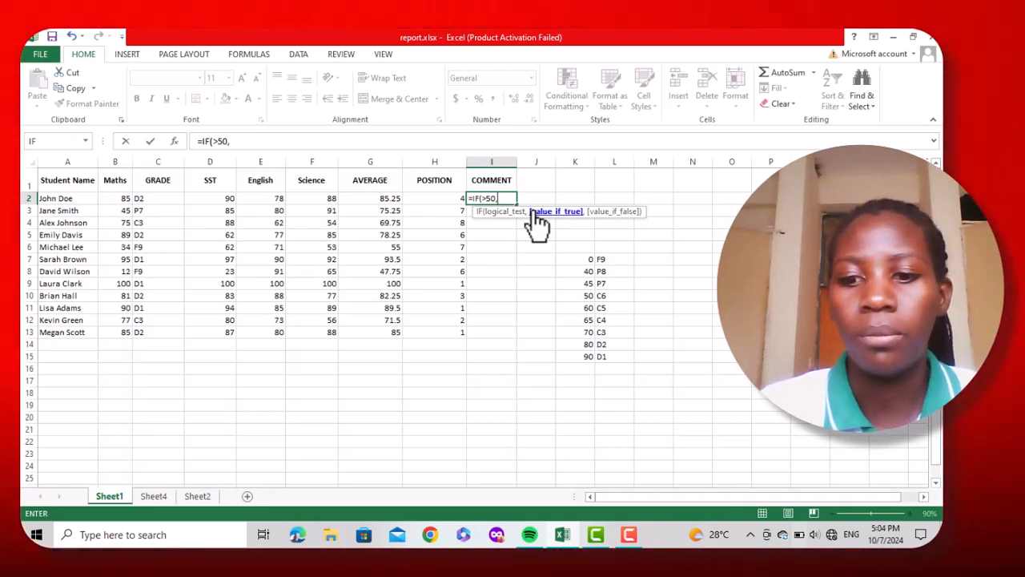
- Add (PROMOTED) as the value if true in the I2 IF formula
type("(")
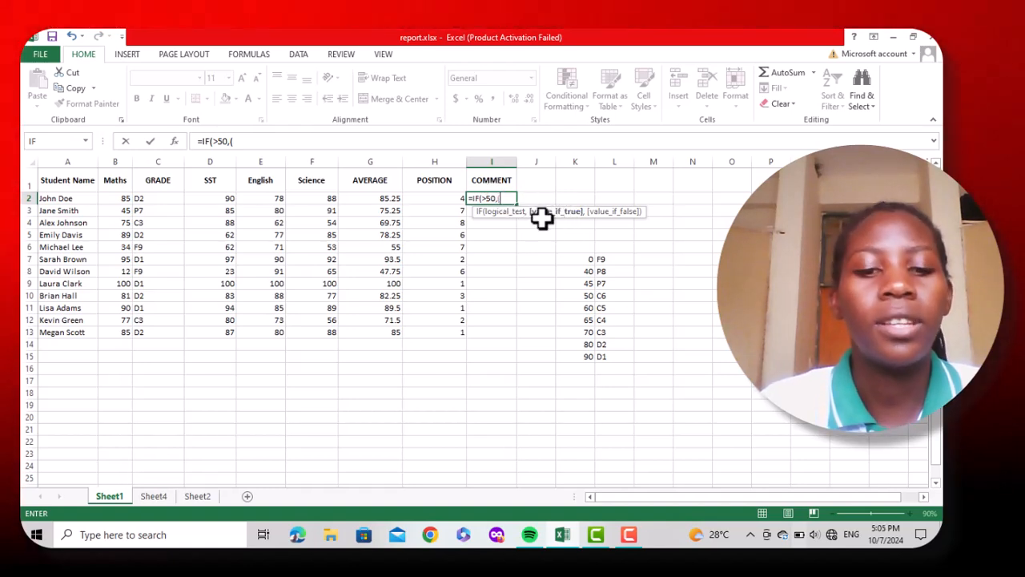
type("PRO")
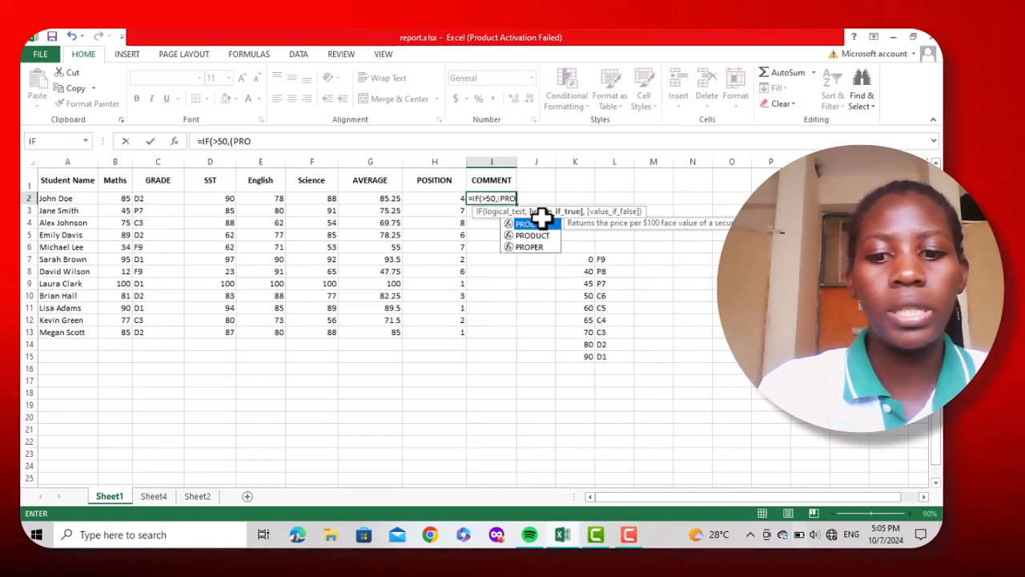
type("MOTED")
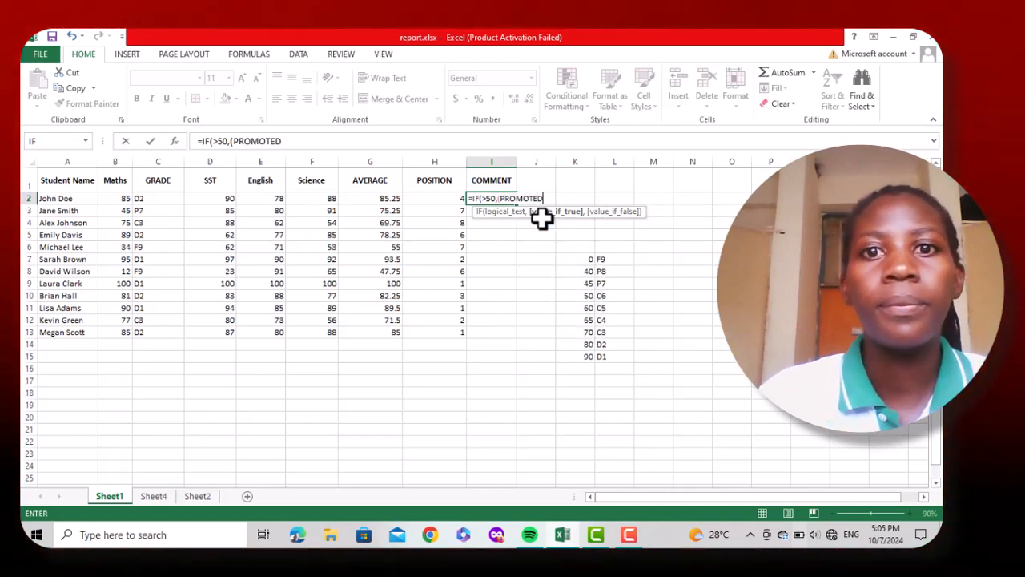
type(")")
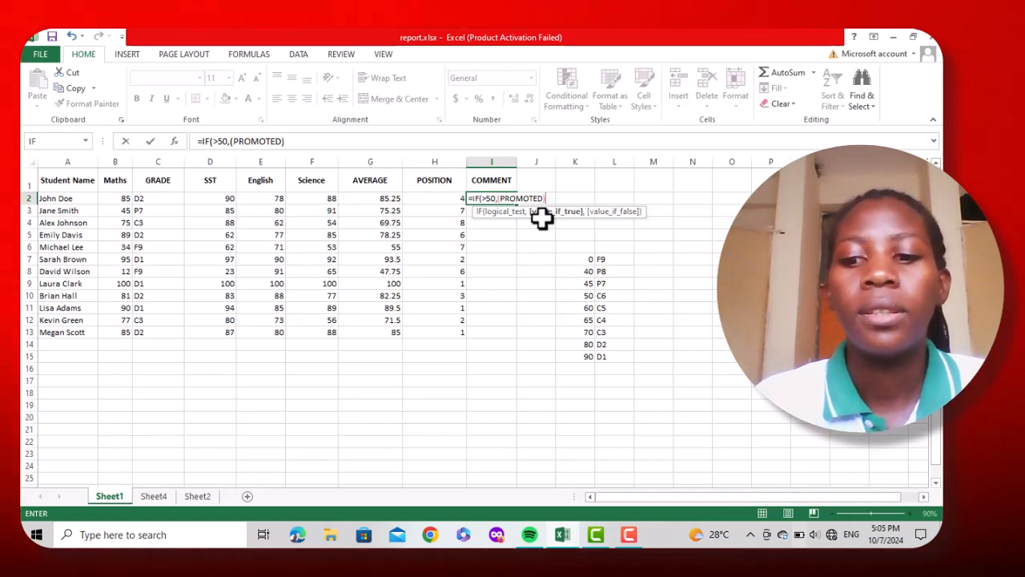
- Add (REPEAT) as the value if false, try to enter the I2 formula, and return to editing it
type(",(")
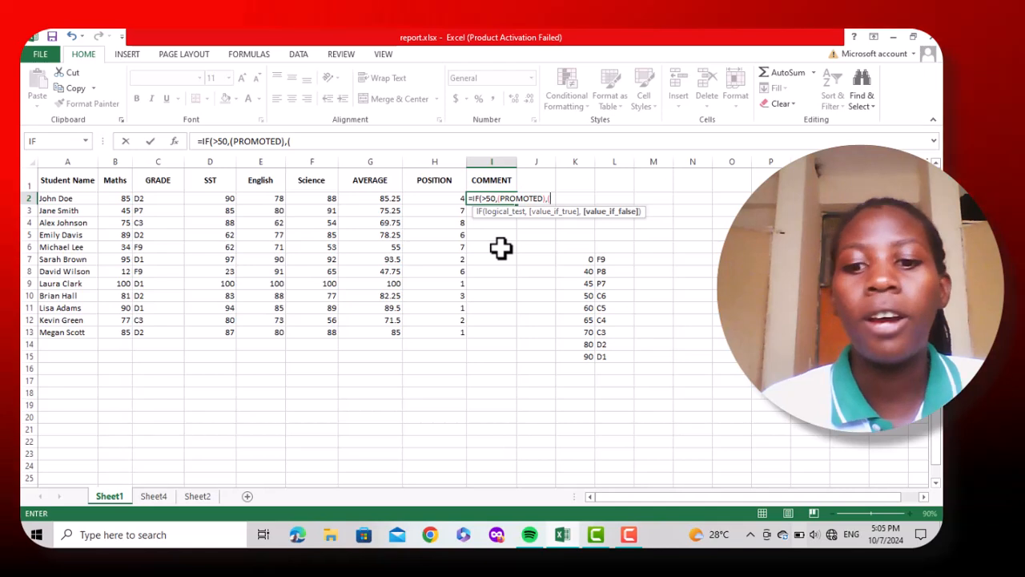
type("RE")
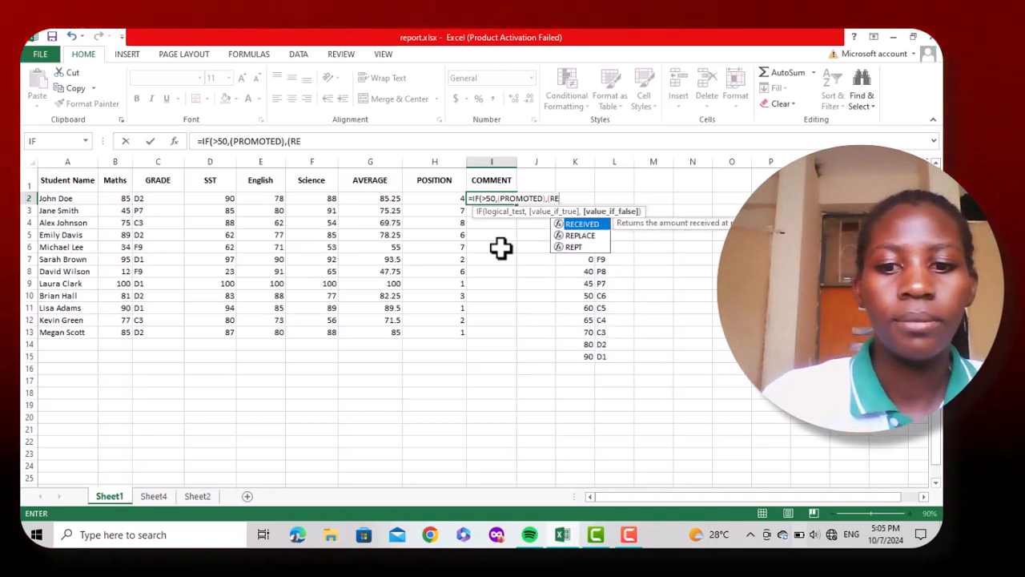
type("PEA")
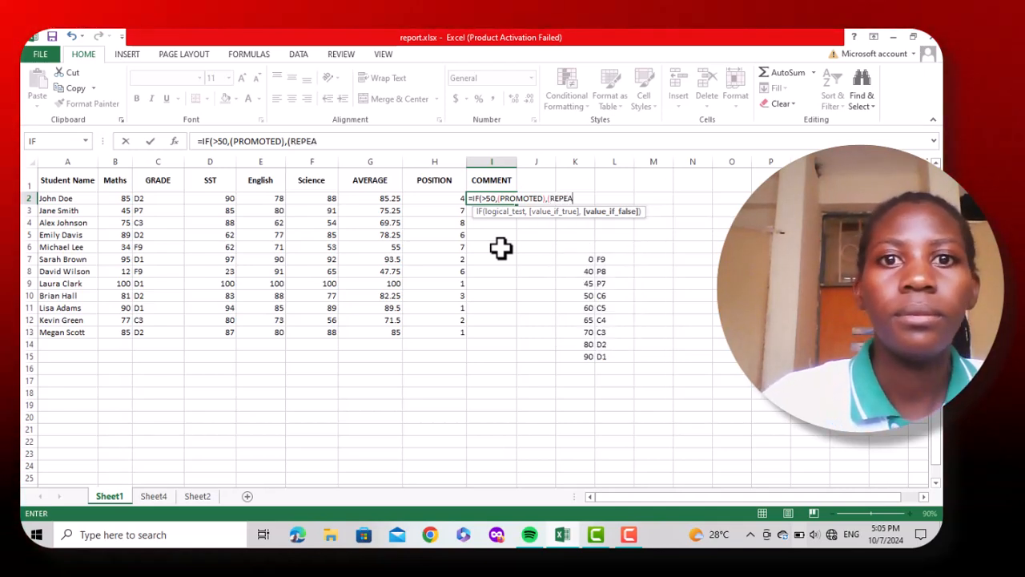
type("T")
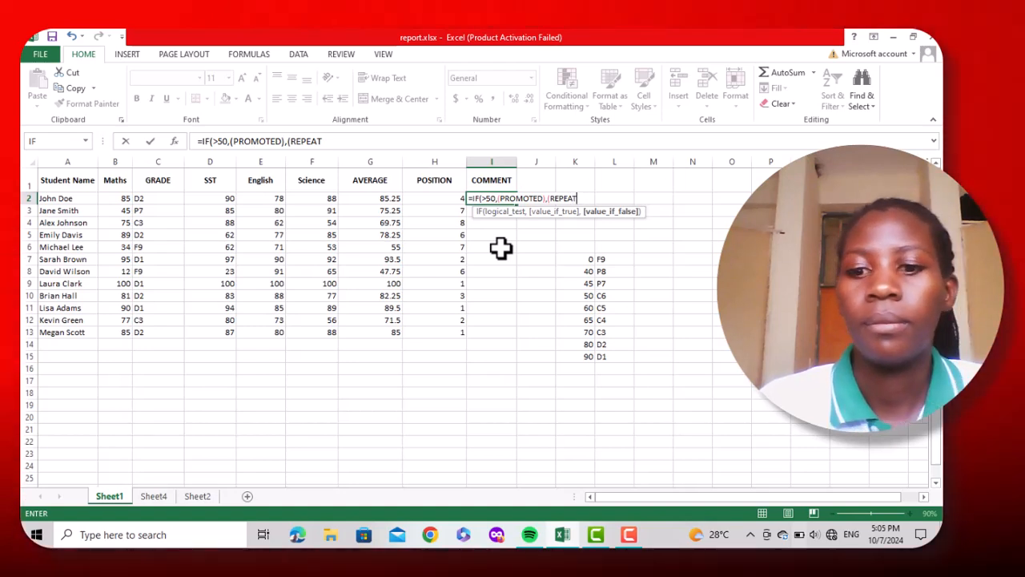
type(")")
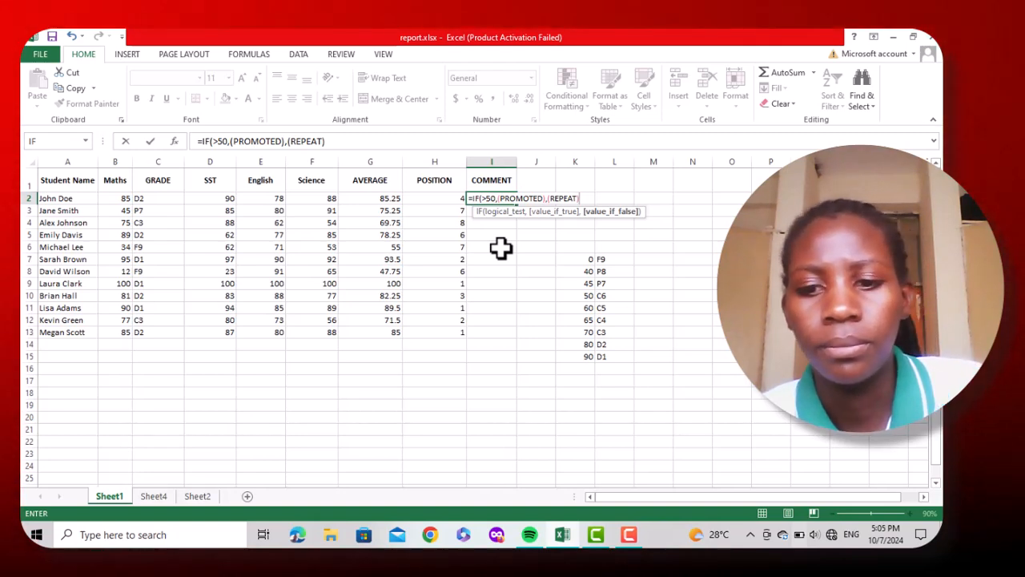
type(")")
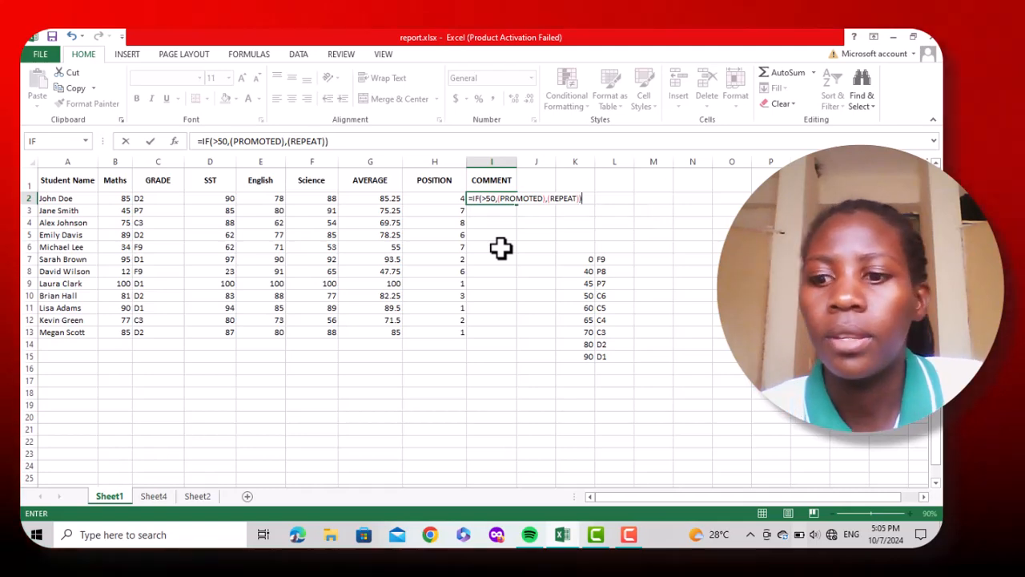
key("Return")
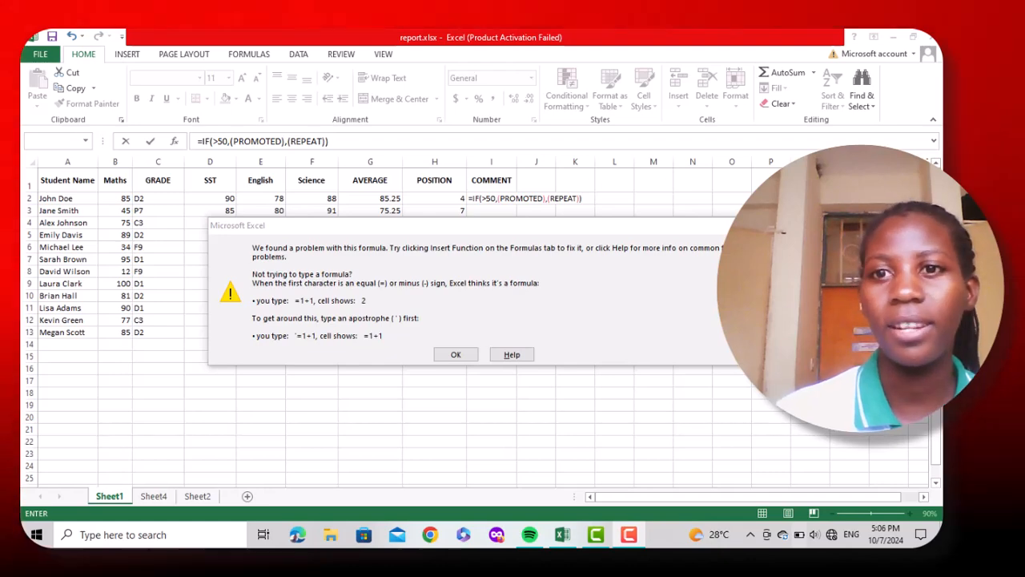
key("Return")
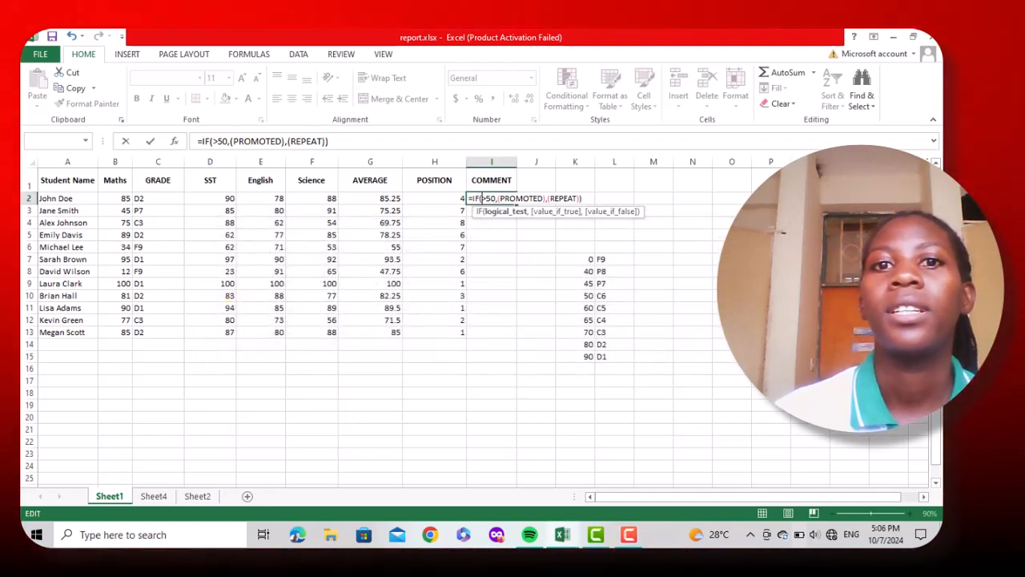
- Remove the logical test and both result values from the IF formula in I2
left_click(577, 198)
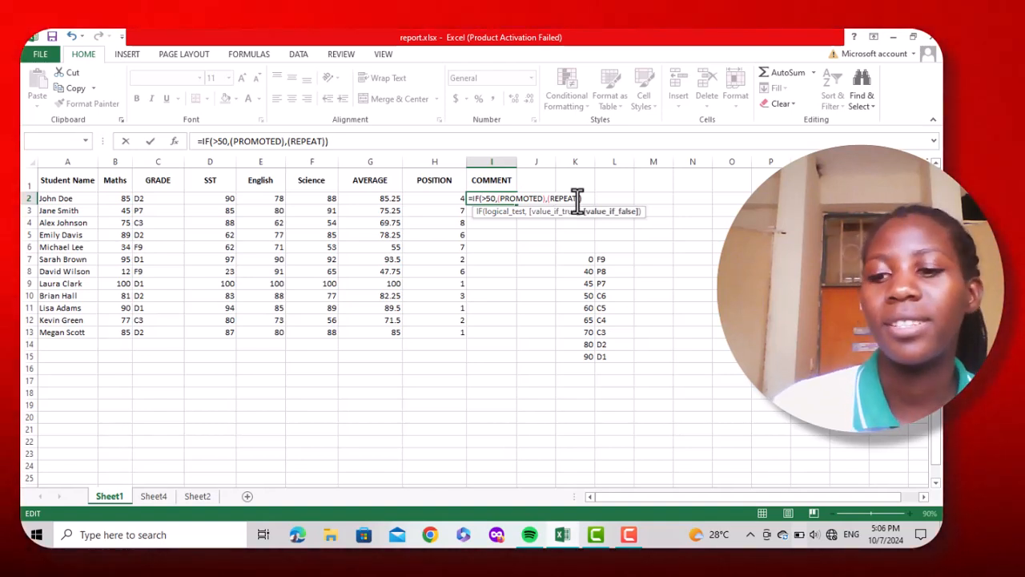
key("BackSpace")
key("BackSpace")
key("BackSpace")
key("BackSpace")
key("BackSpace")
key("BackSpace")
key("BackSpace")
key("BackSpace")
key("BackSpace")
key("BackSpace")
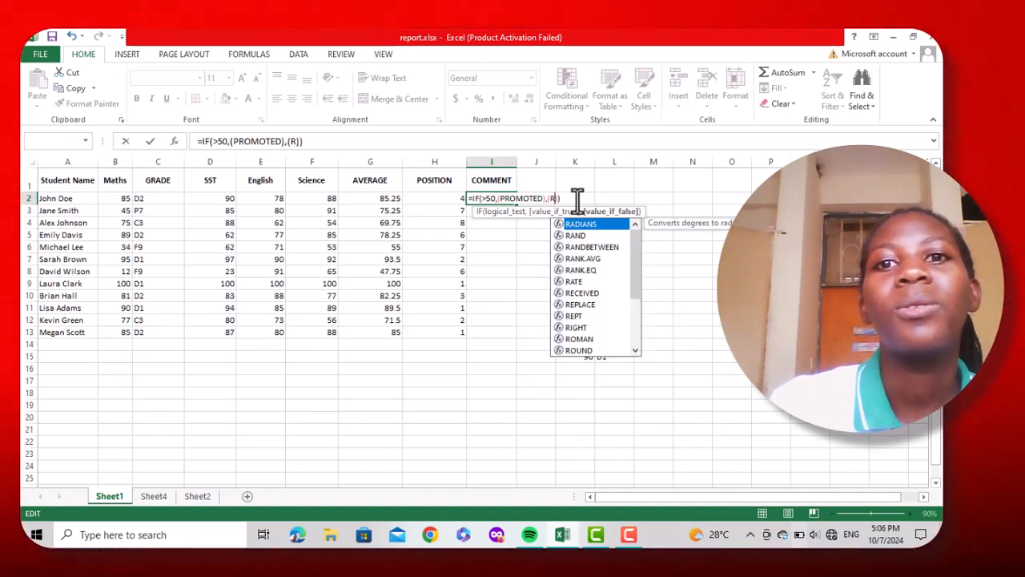
key("BackSpace")
key("BackSpace")
key("BackSpace")
key("BackSpace")
key("BackSpace")
key("BackSpace")
key("BackSpace")
key("BackSpace")
key("BackSpace")
key("BackSpace")
key("BackSpace")
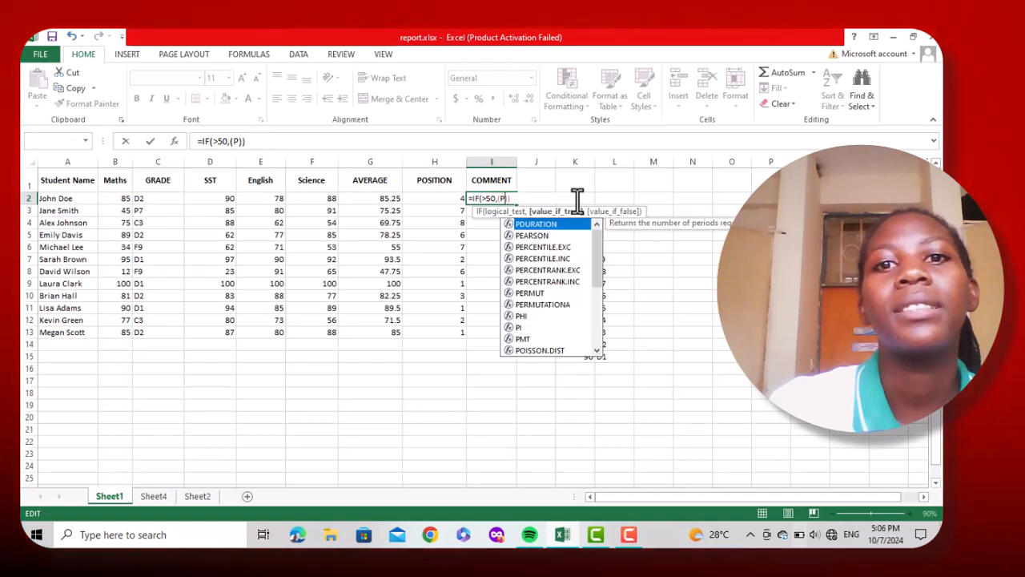
key("BackSpace")
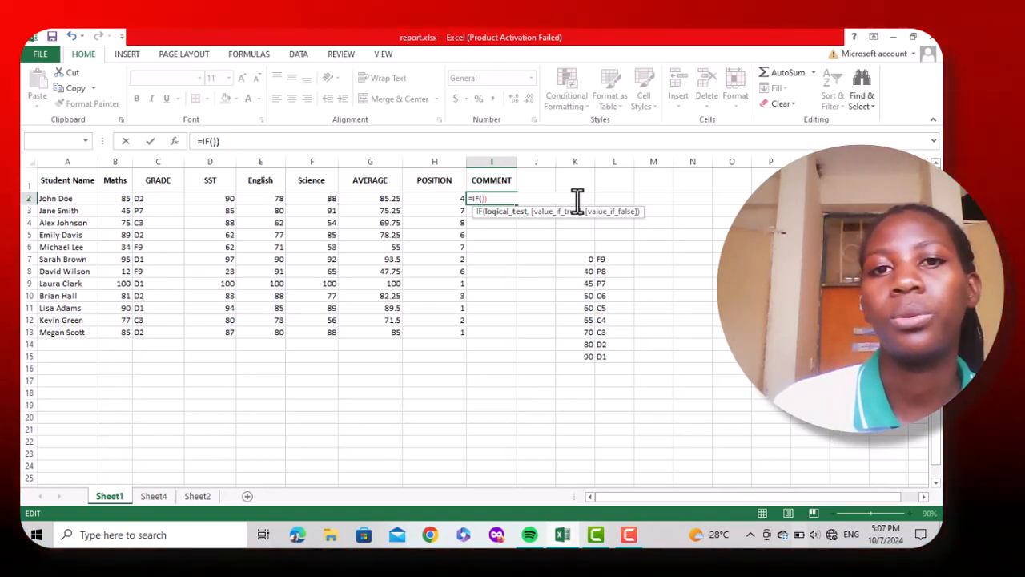
- Set the I2 IF formula's logical test to AVERAGE>50 and remove the surplus closing parentheses
type("AVERA")
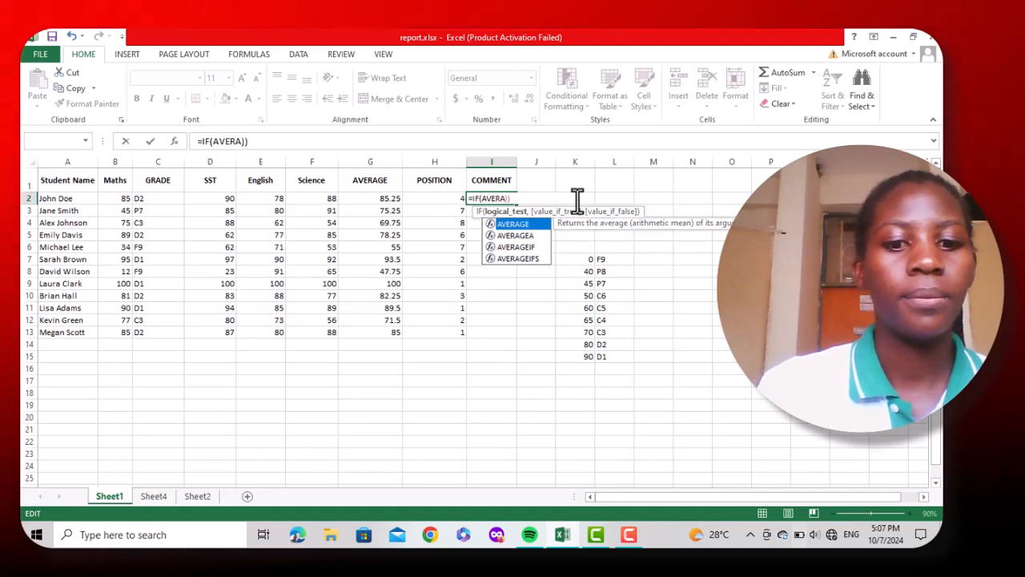
type("GE")
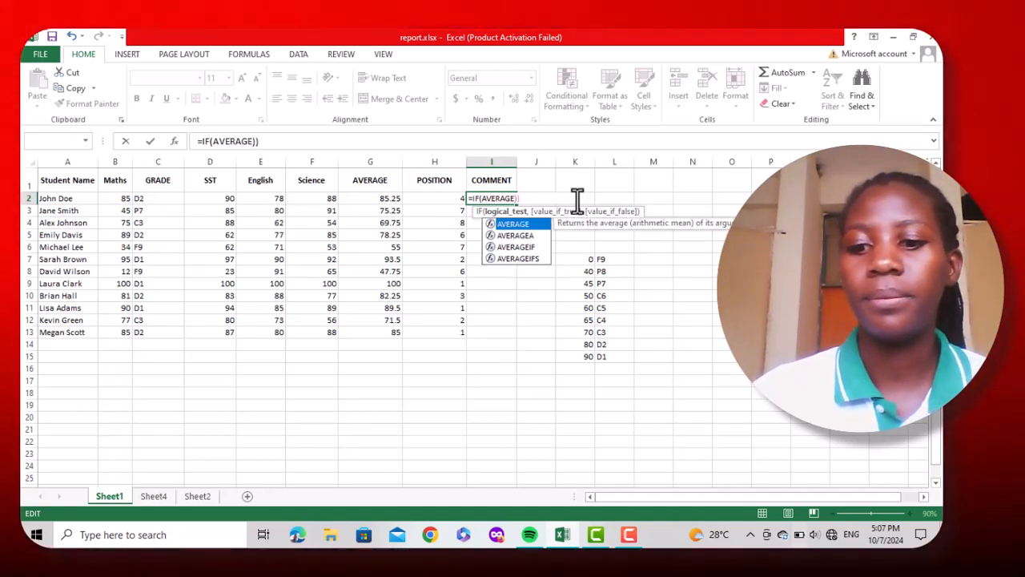
type(">")
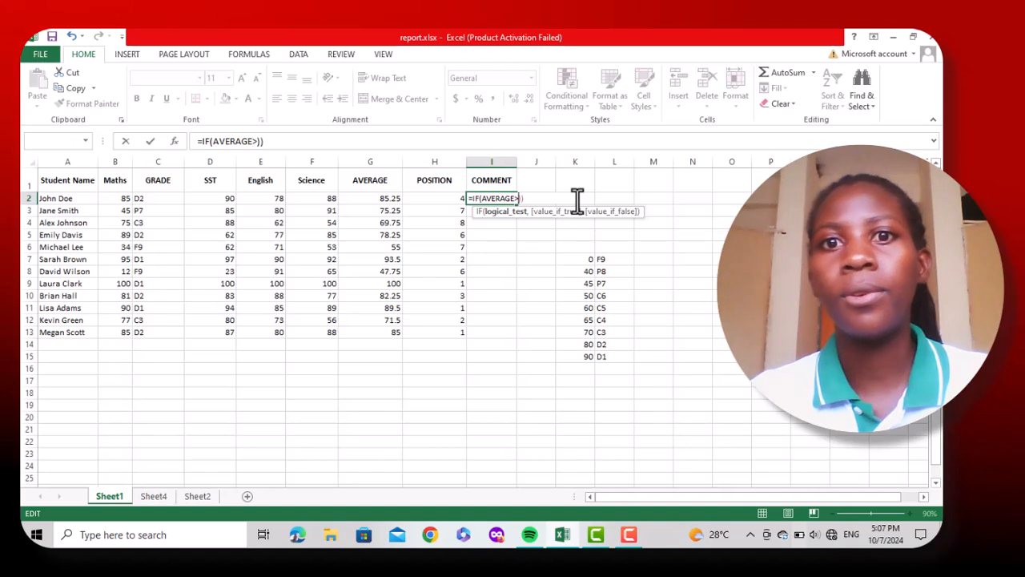
type("50")
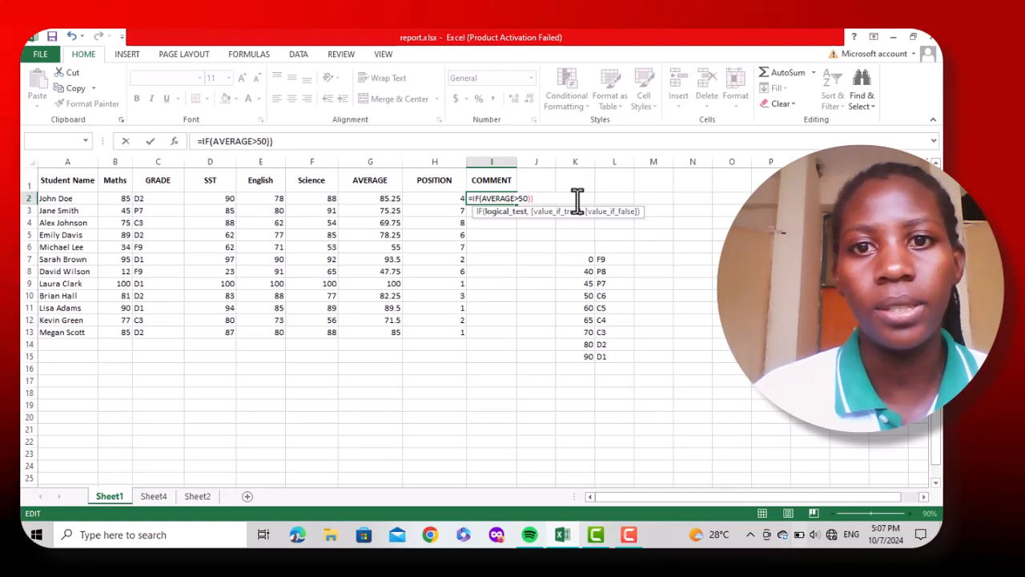
type(",")
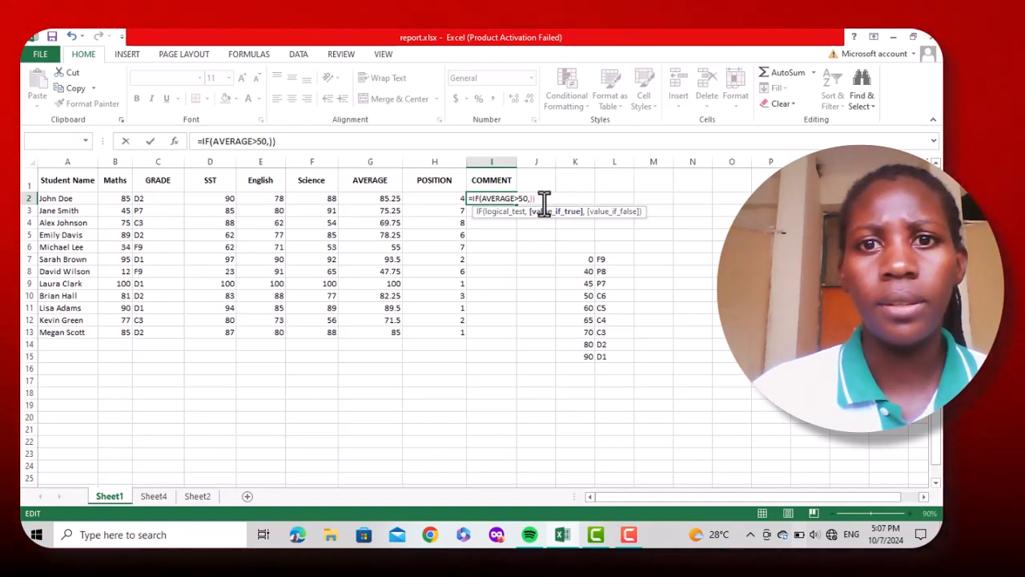
key("BackSpace")
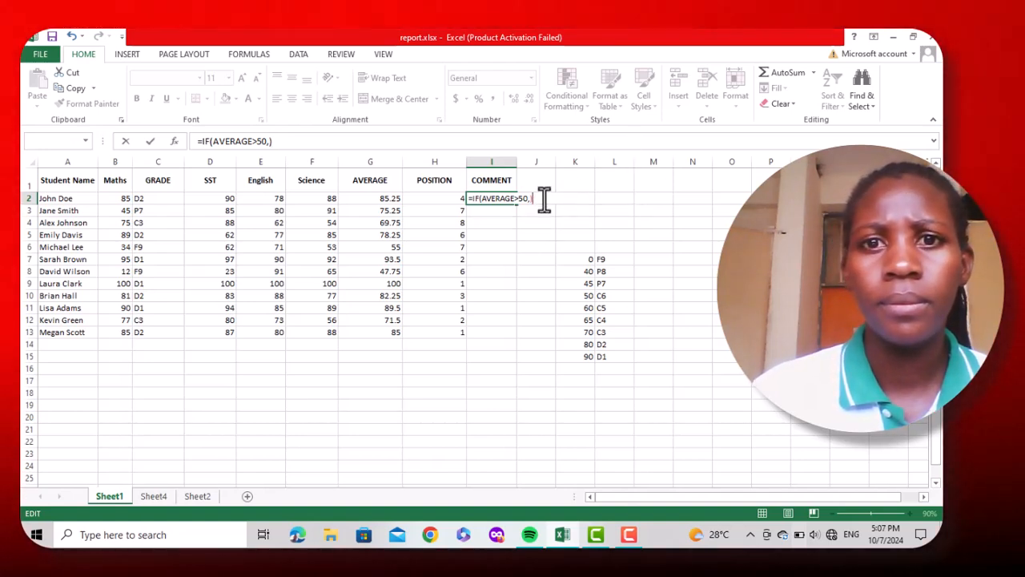
key("BackSpace")
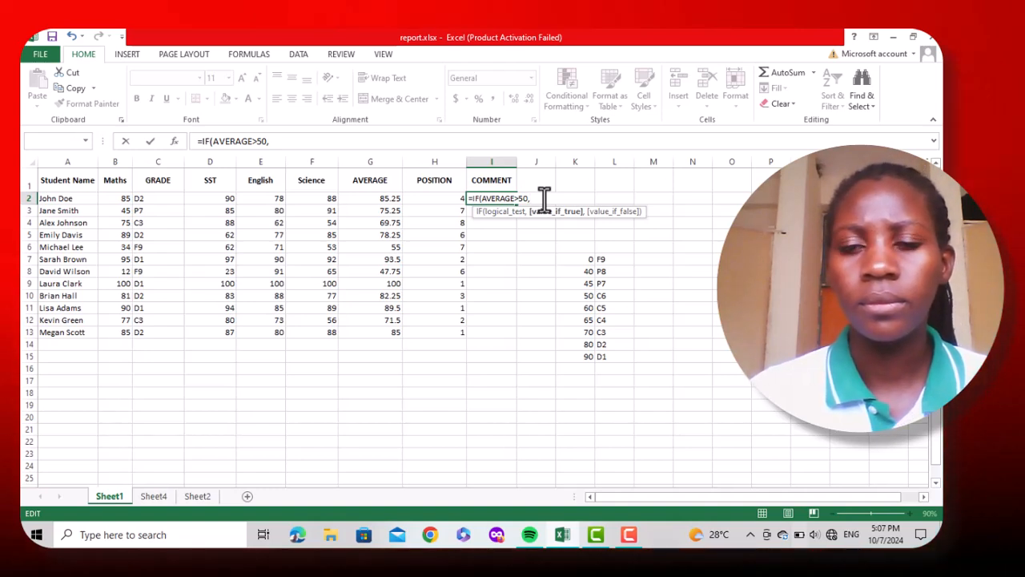
- Add "PROMOTED" in quotation marks as the value if true in the I2 IF formula
type("\"")
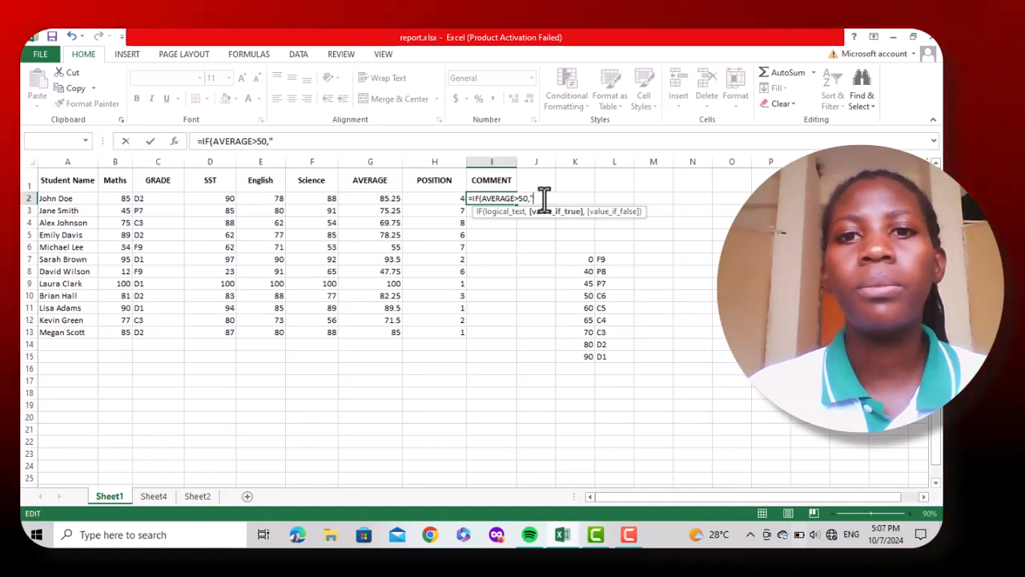
type("P")
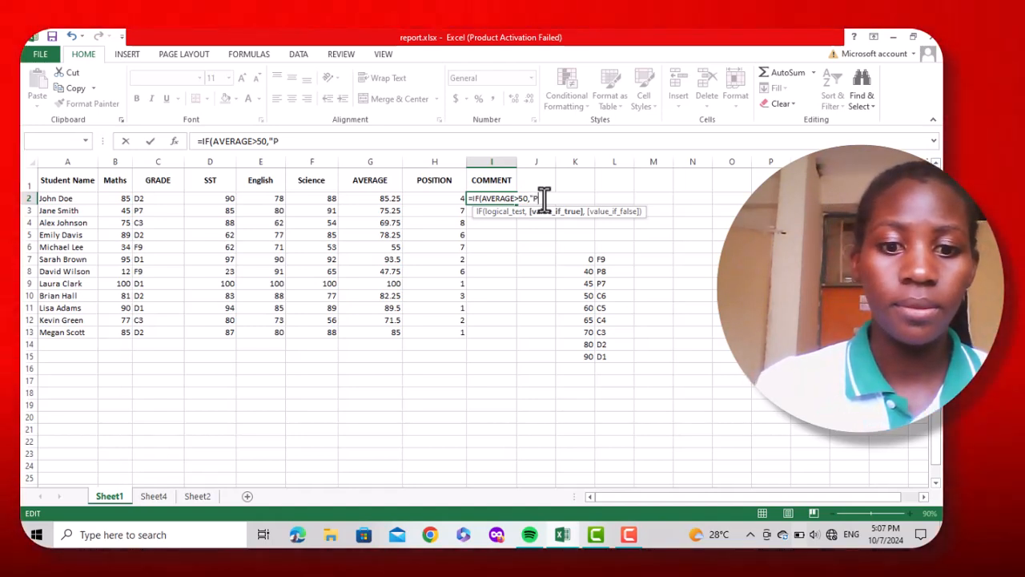
type("ROMOTED")
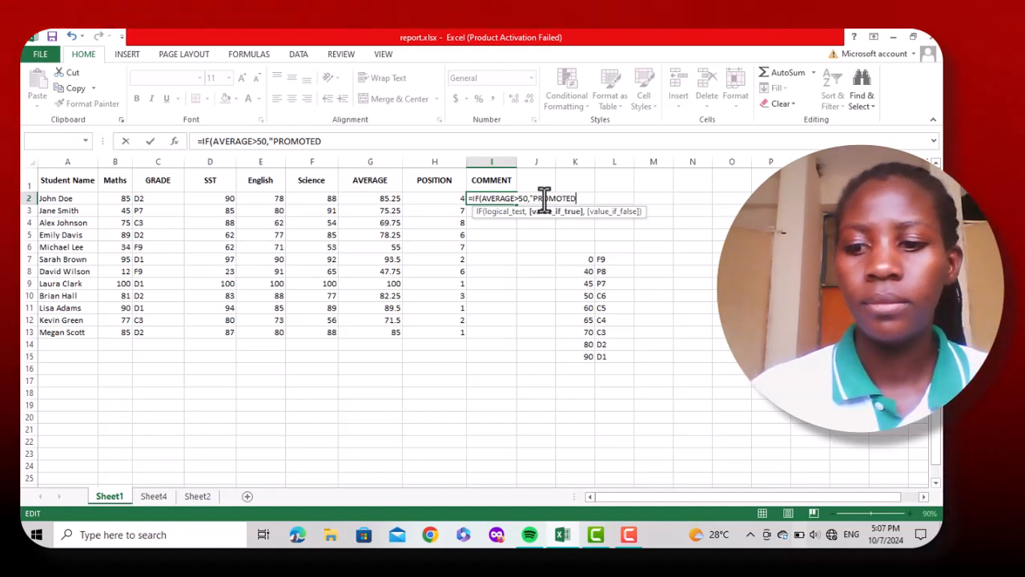
type("\"")
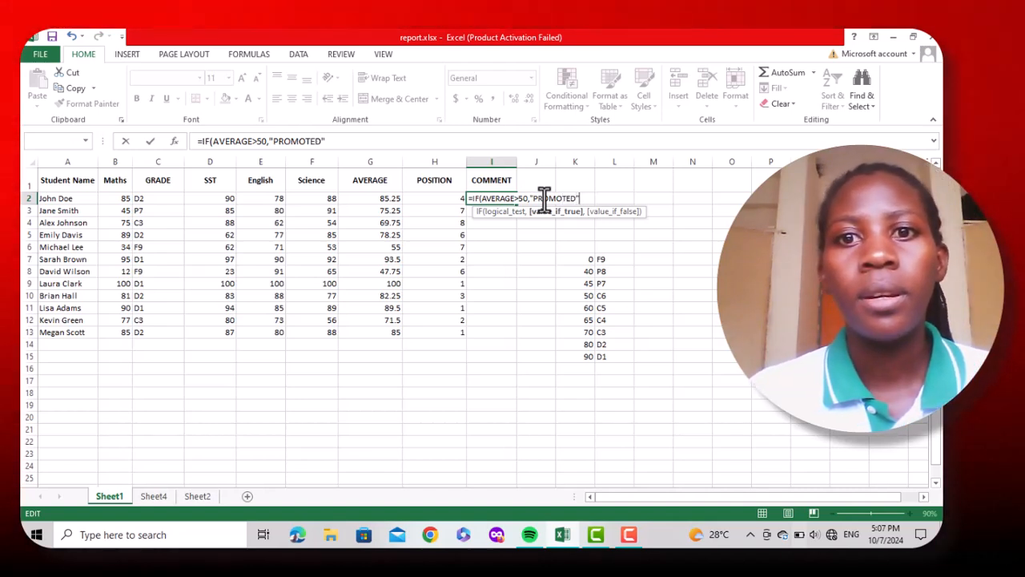
type(",")
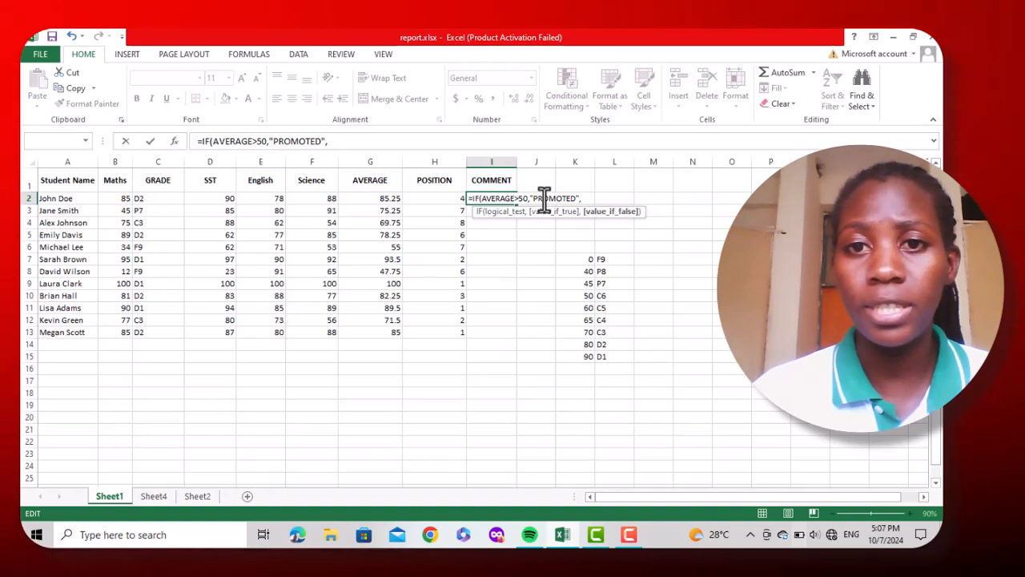
- Add "REPEAT" as the value if false and enter the I2 formula as =IF(AVERAGE>50,"PROMOTED","REPEAT")
type("\"")
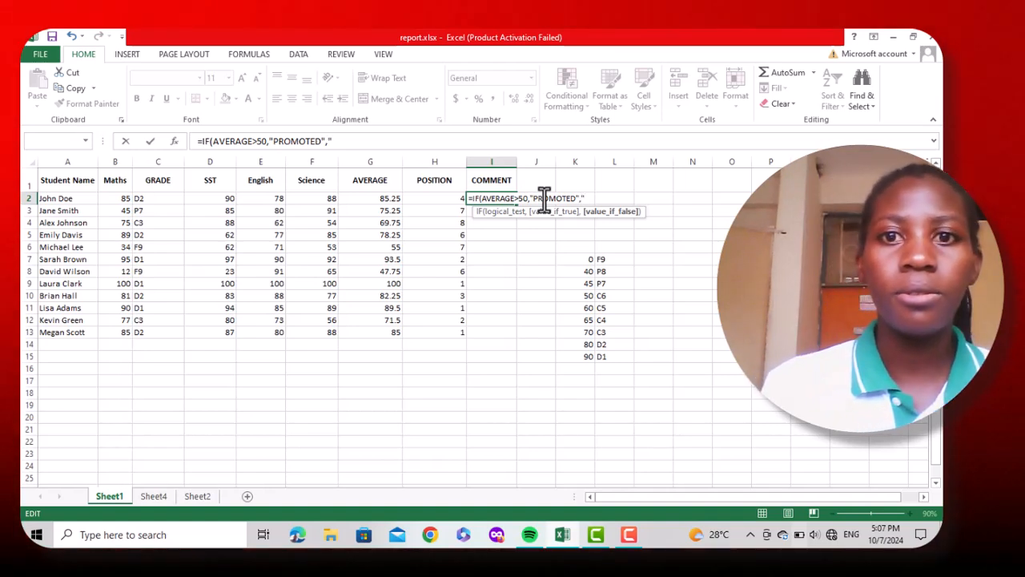
type("RE")
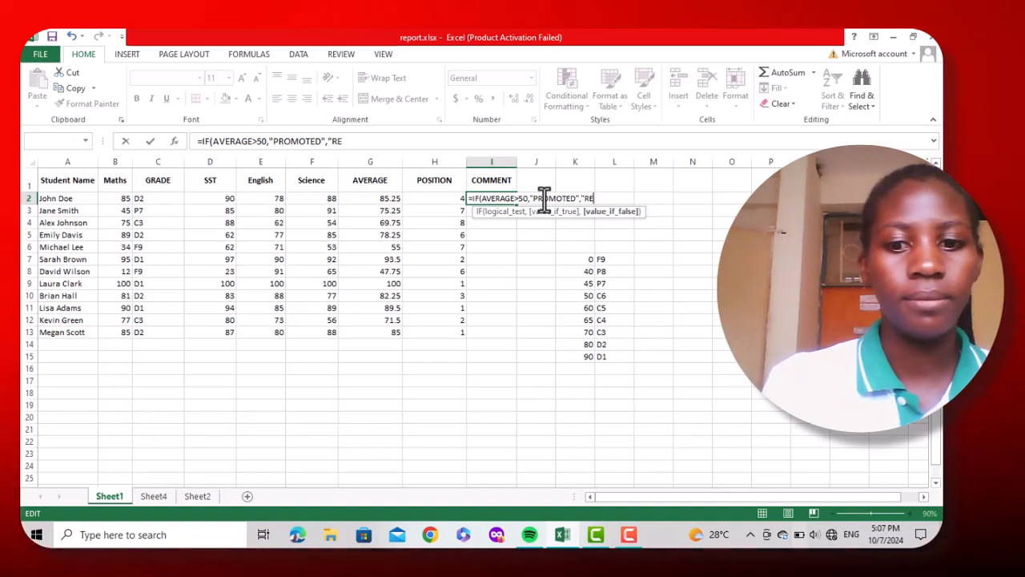
type("PEAR")
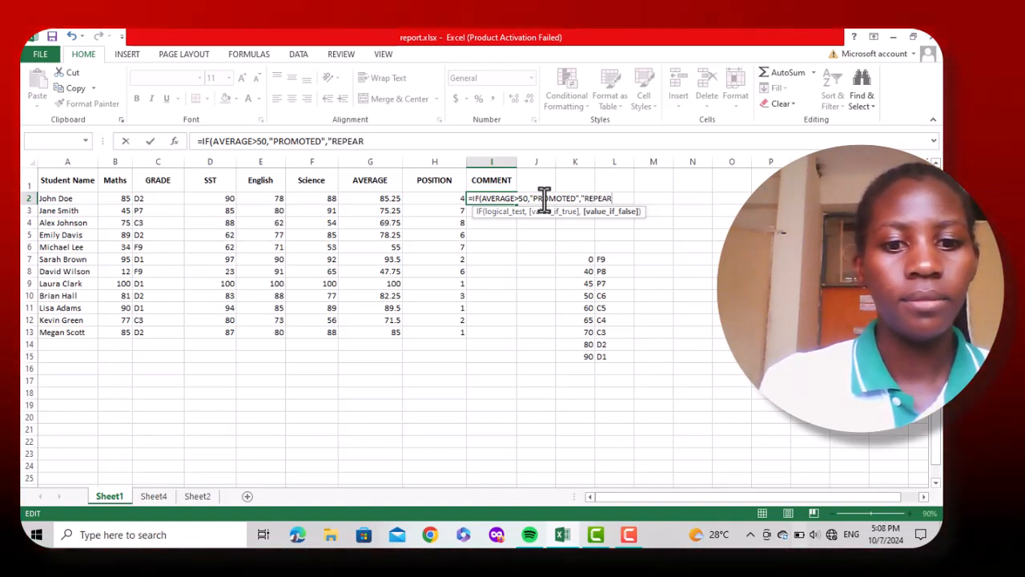
key("BackSpace")
type("T")
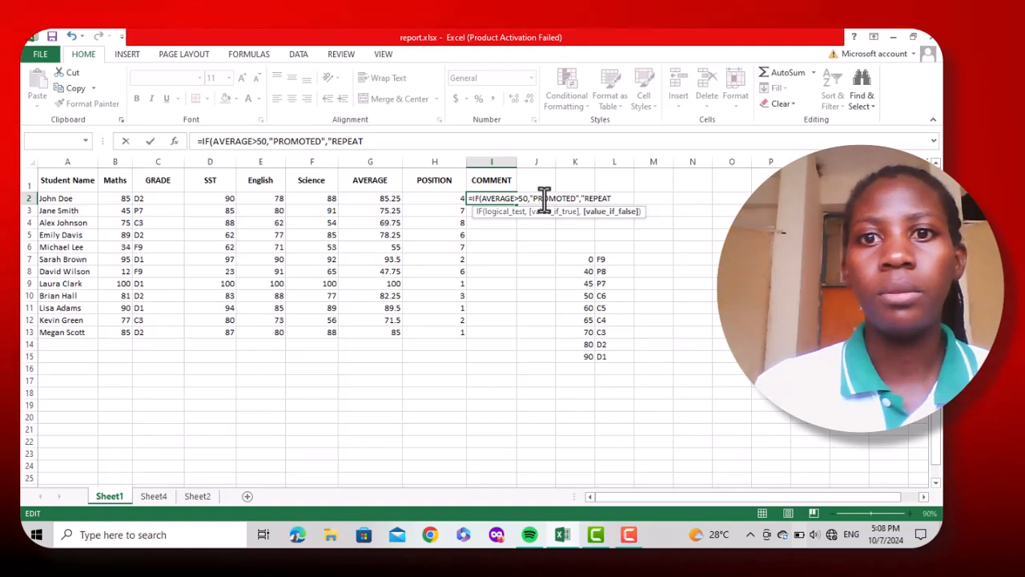
type("\"")
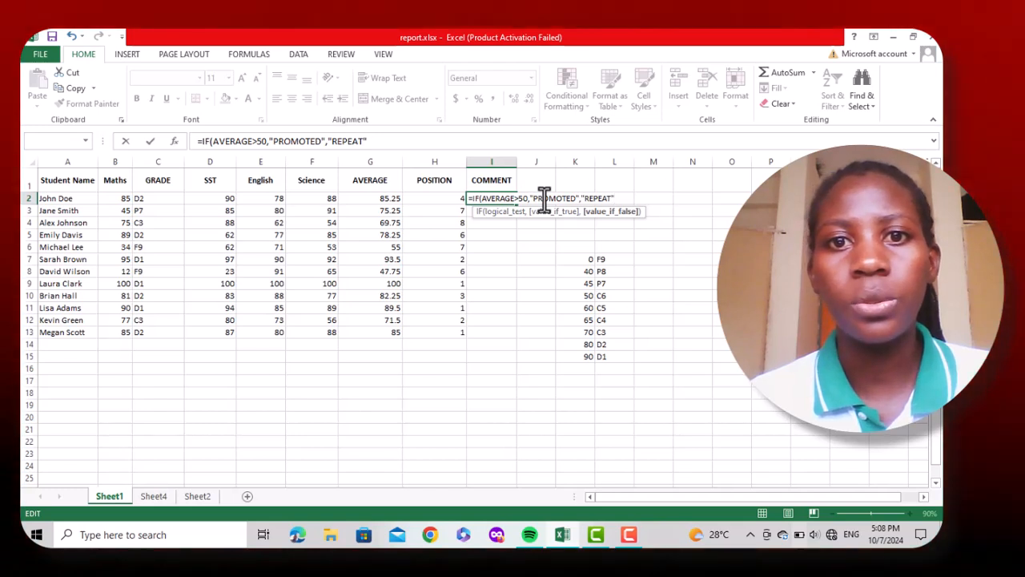
type(")")
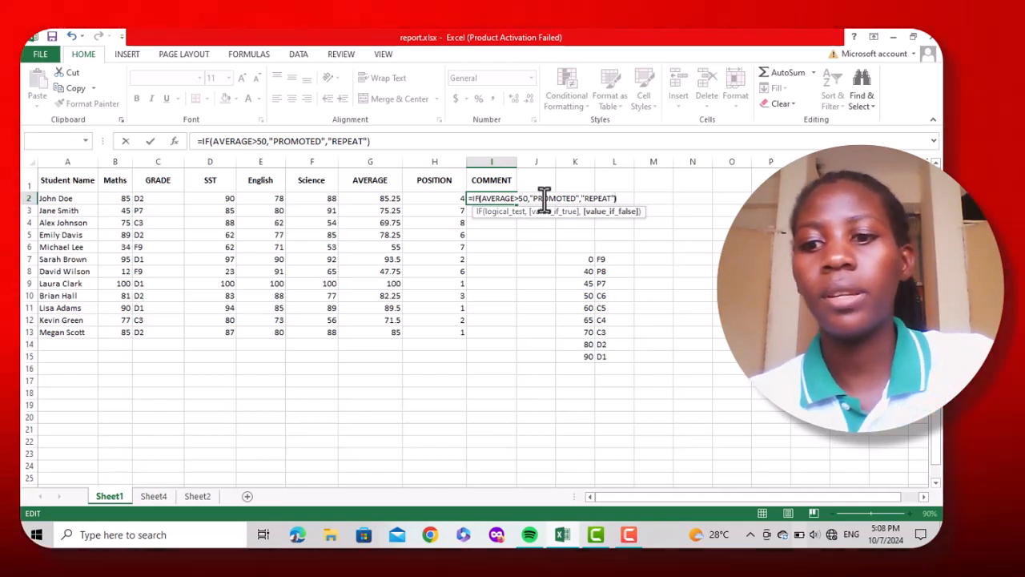
key("Return")
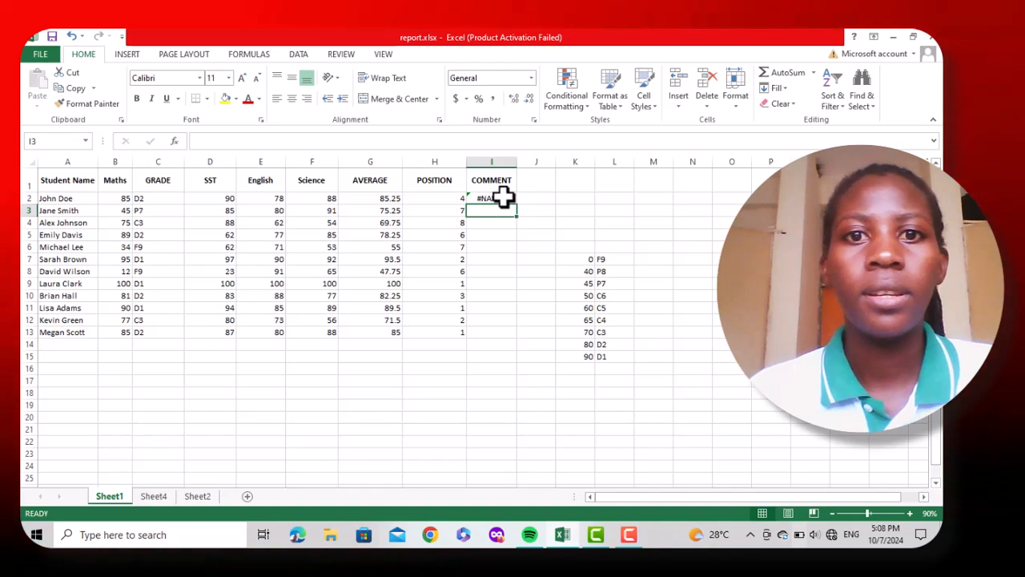
- Clear the formula from the first COMMENT cell, I2
left_click(502, 198)
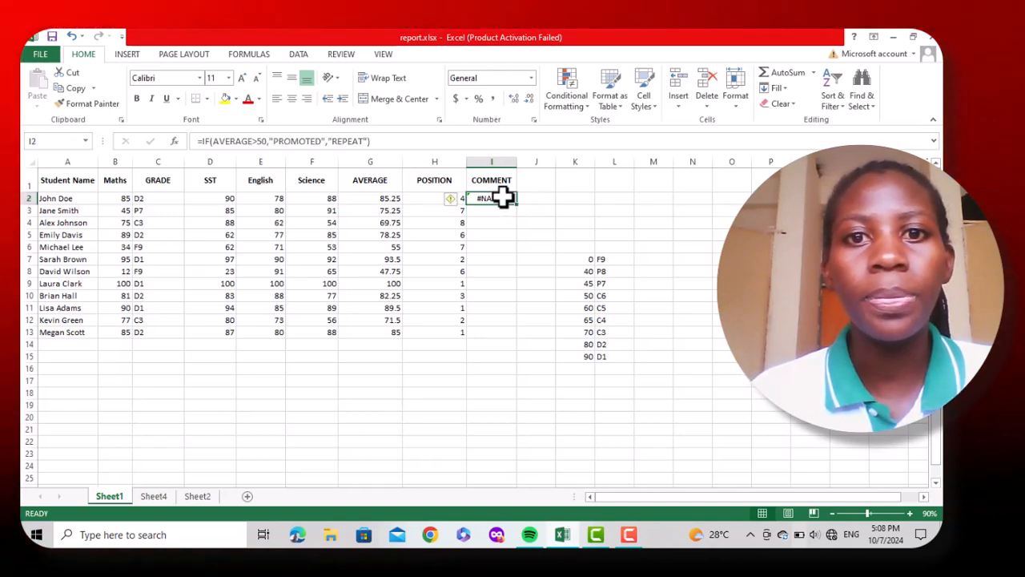
left_click(767, 400)
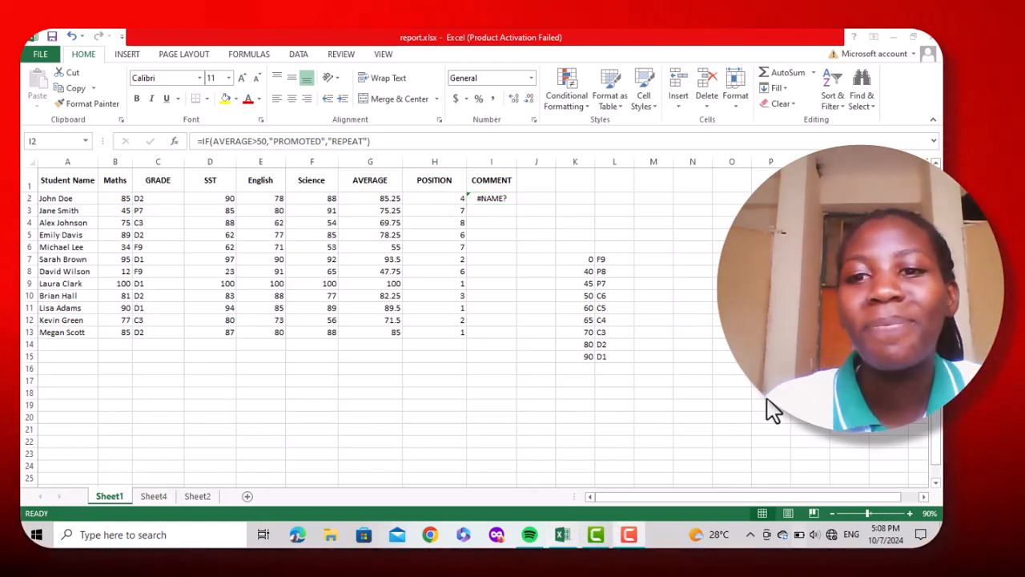
left_click(496, 201)
left_click(496, 201)
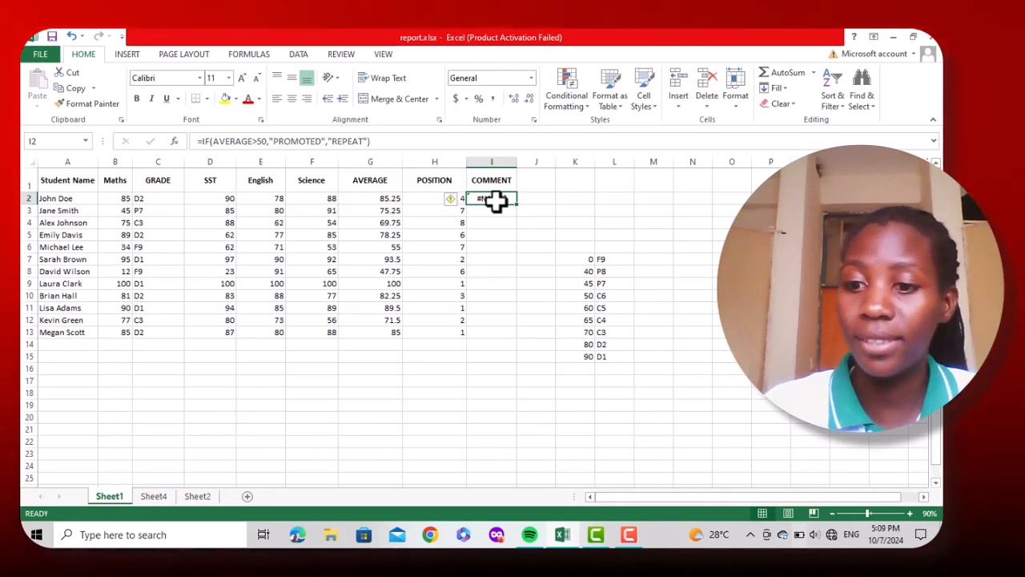
key("BackSpace")
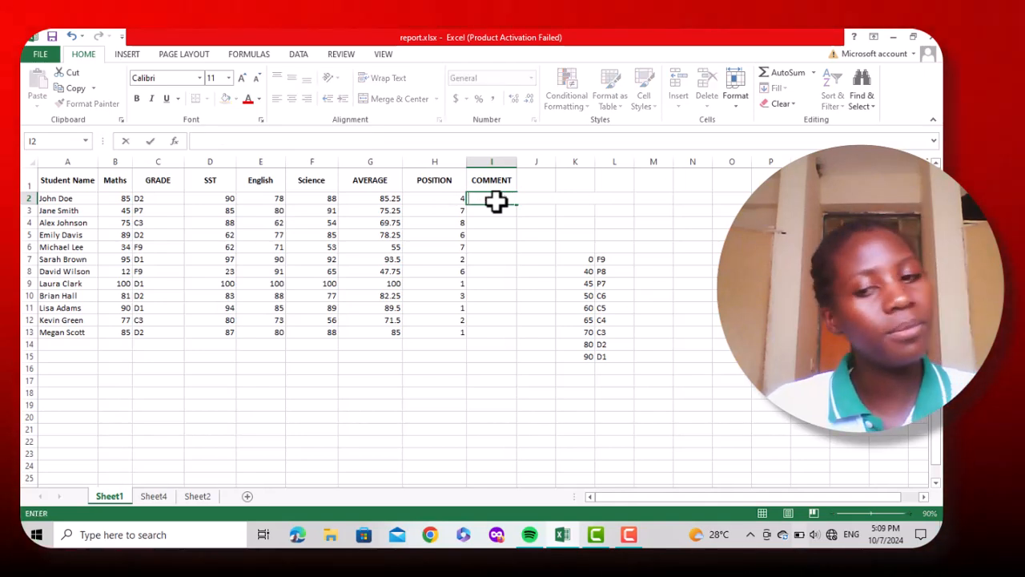
- Start an IF formula in the first COMMENT cell, I2, with the logical test G2>50 on the student's average
type("=")
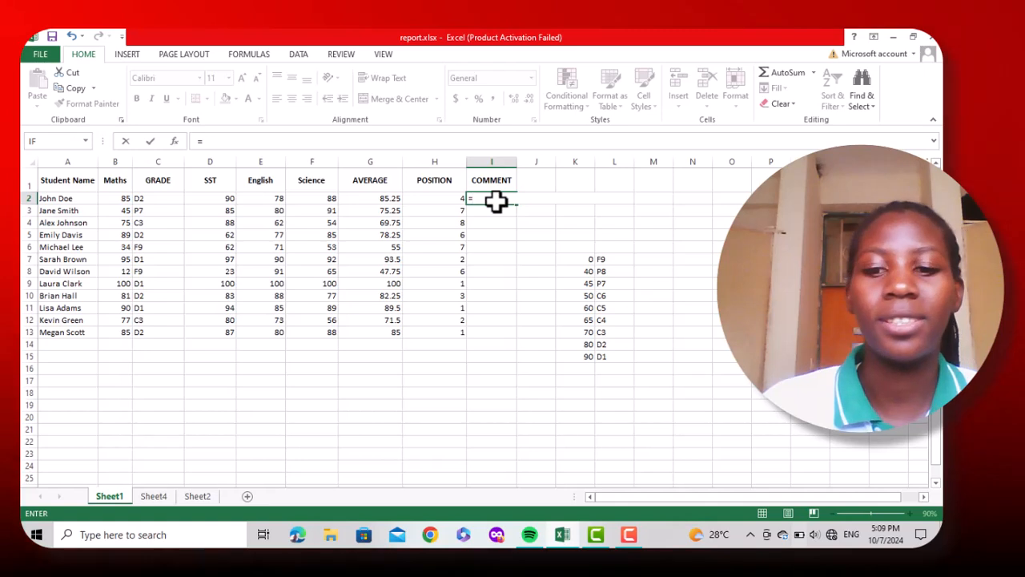
type("IF")
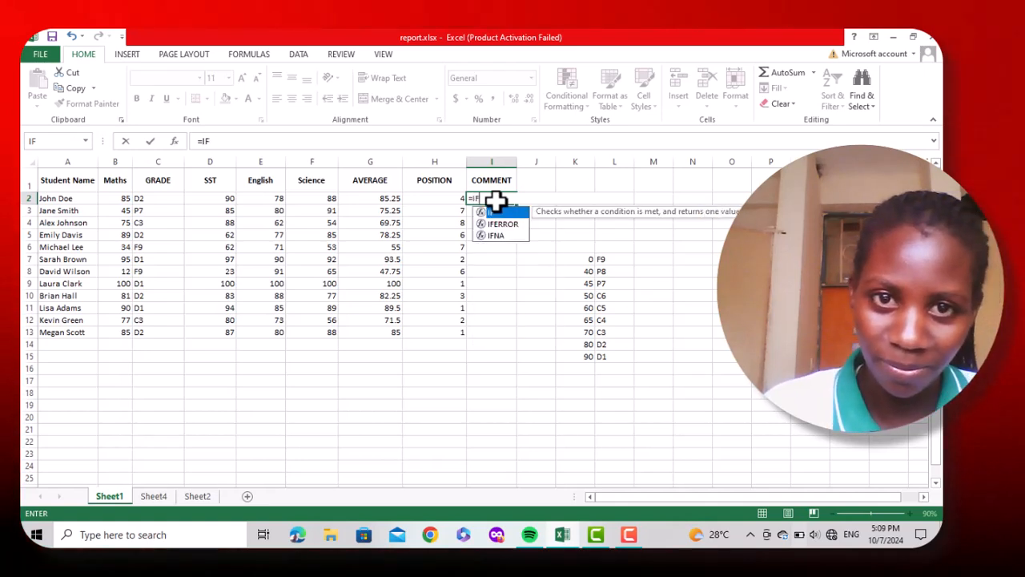
type("(")
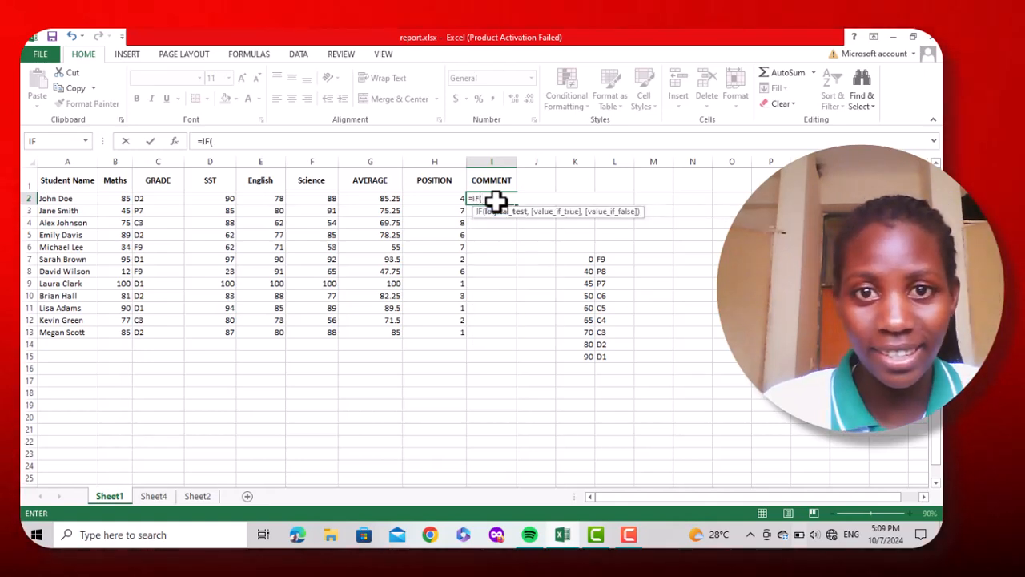
left_click(387, 199)
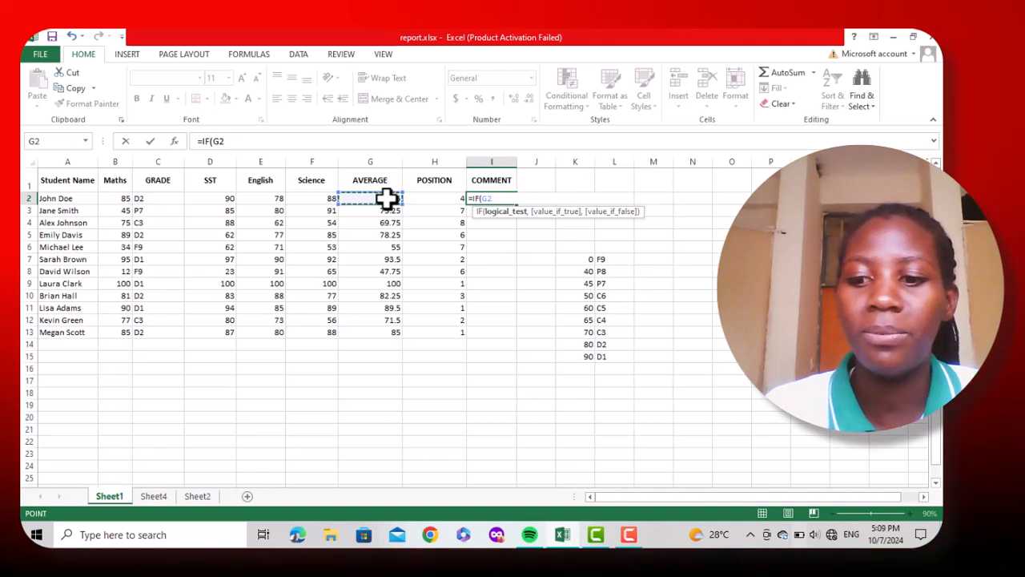
type(">")
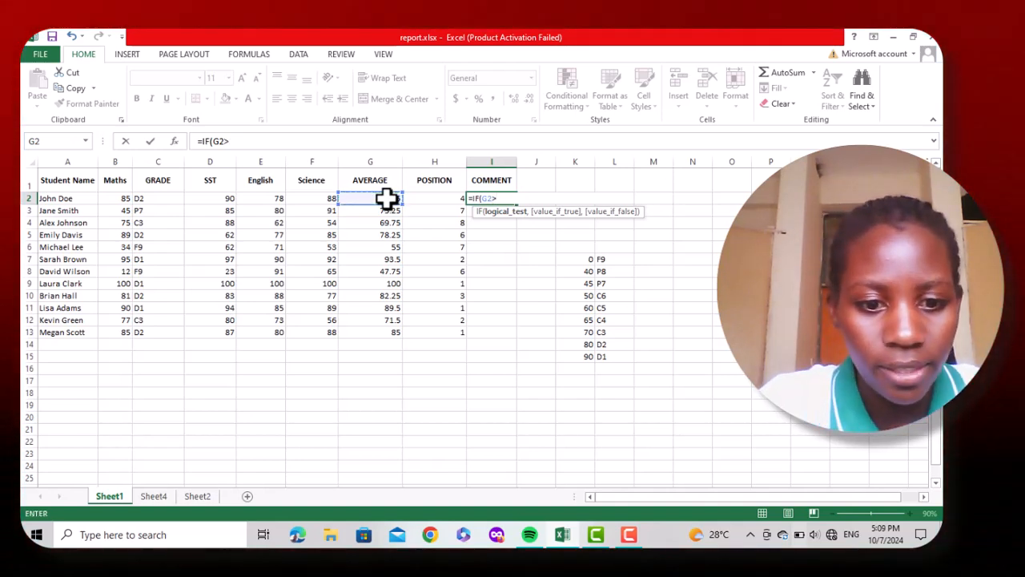
type("50")
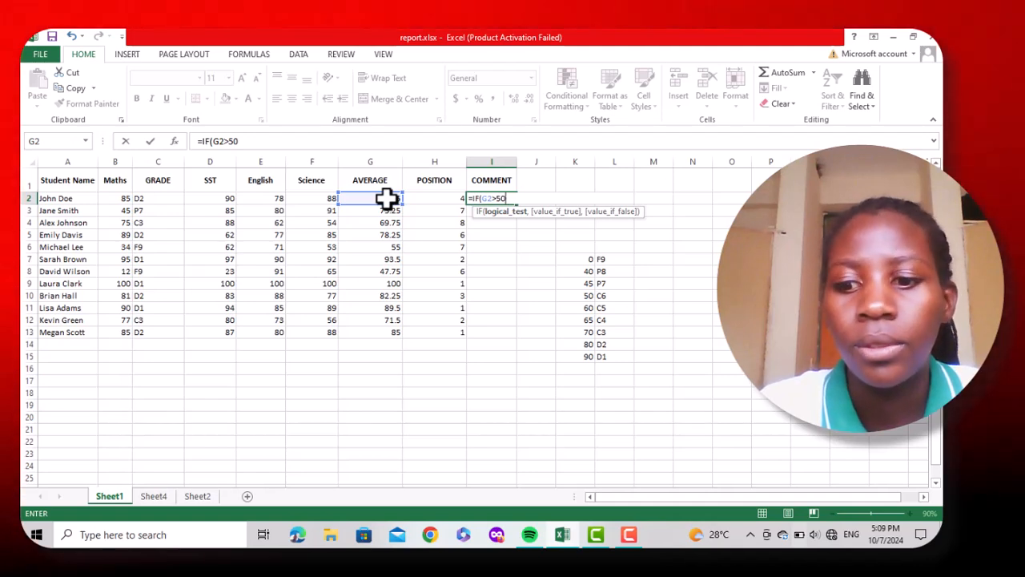
type(",")
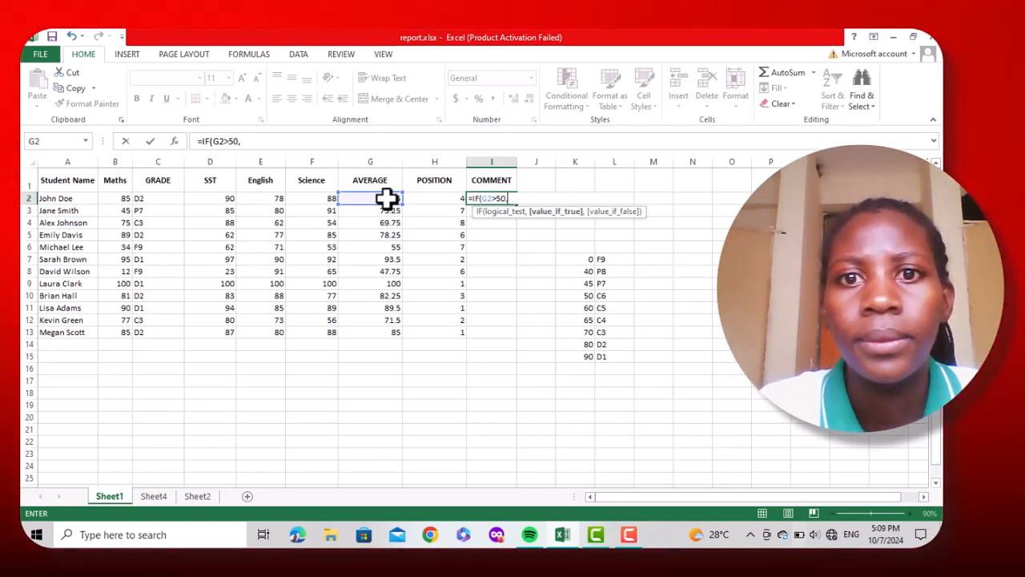
- Complete the I2 formula with "PROMOTED" if true and "REPEAT" if false, entering it as =IF(G2>50,"PROMOTED","REPEAT")
type("\"")
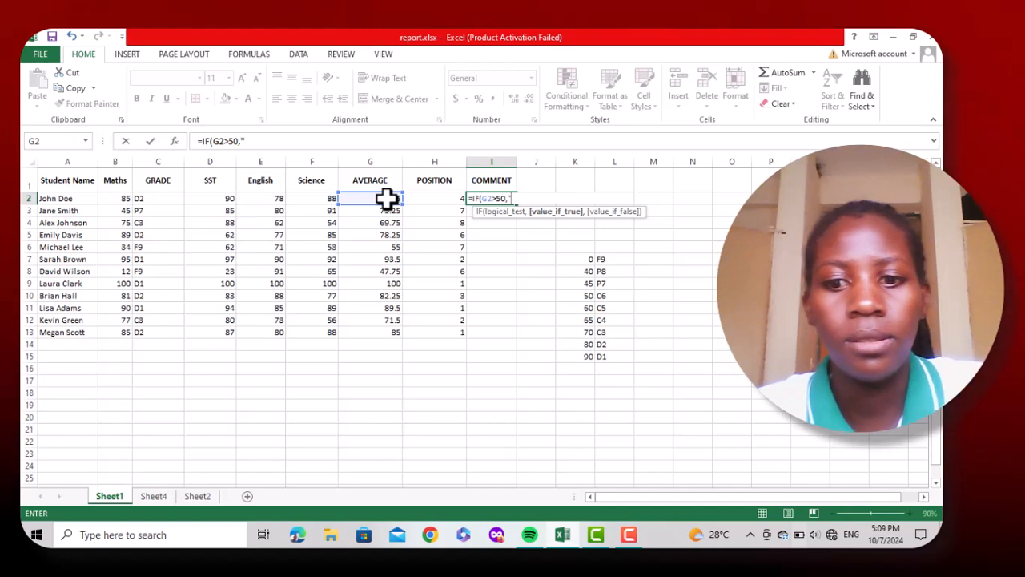
type("PROMOTED")
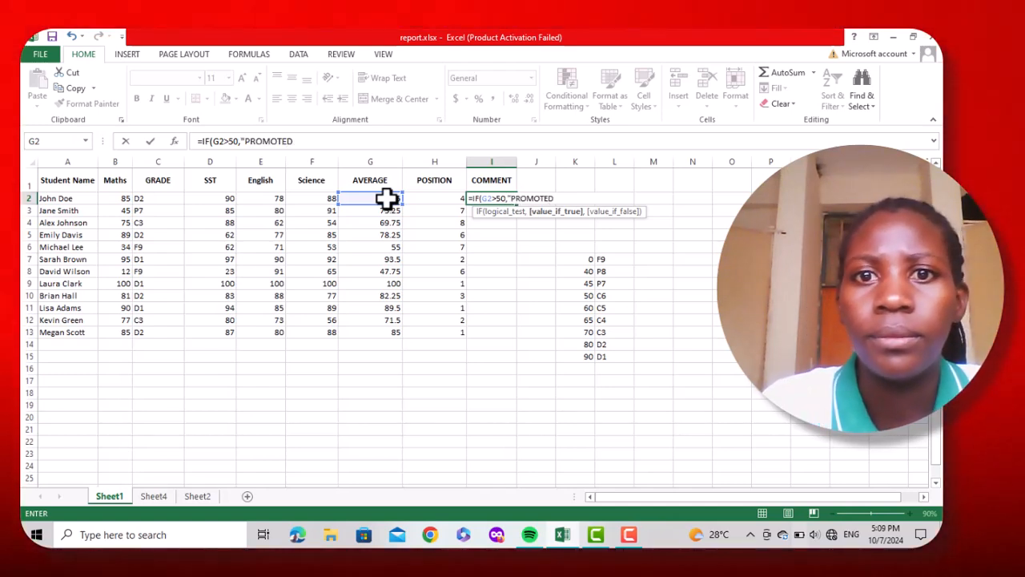
type("\"")
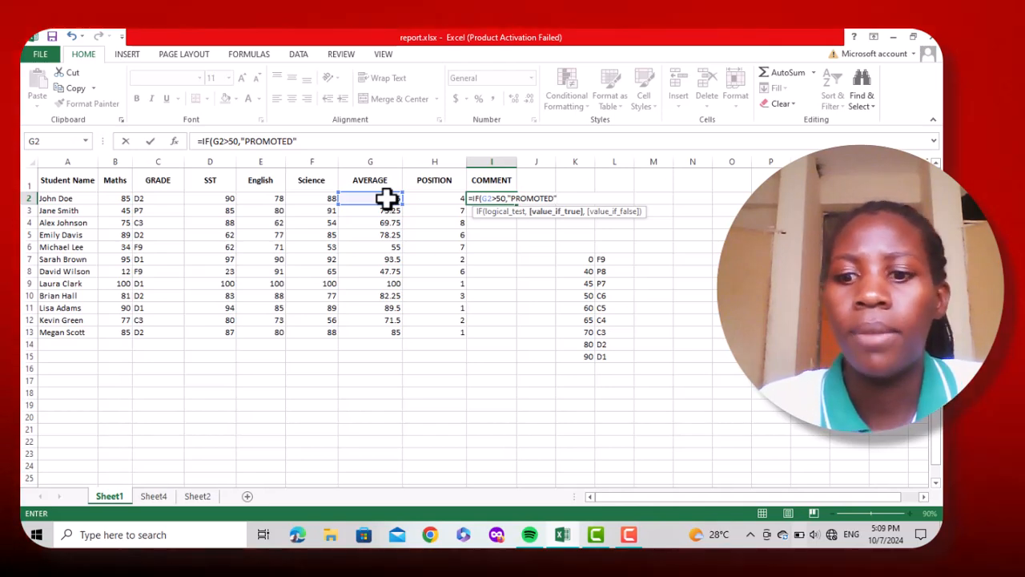
type(",")
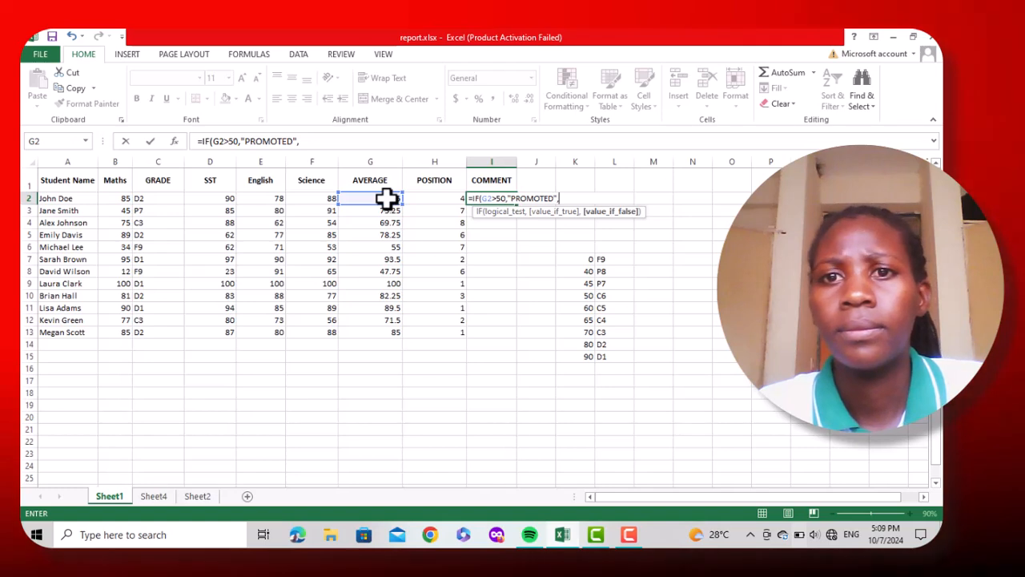
type("\"")
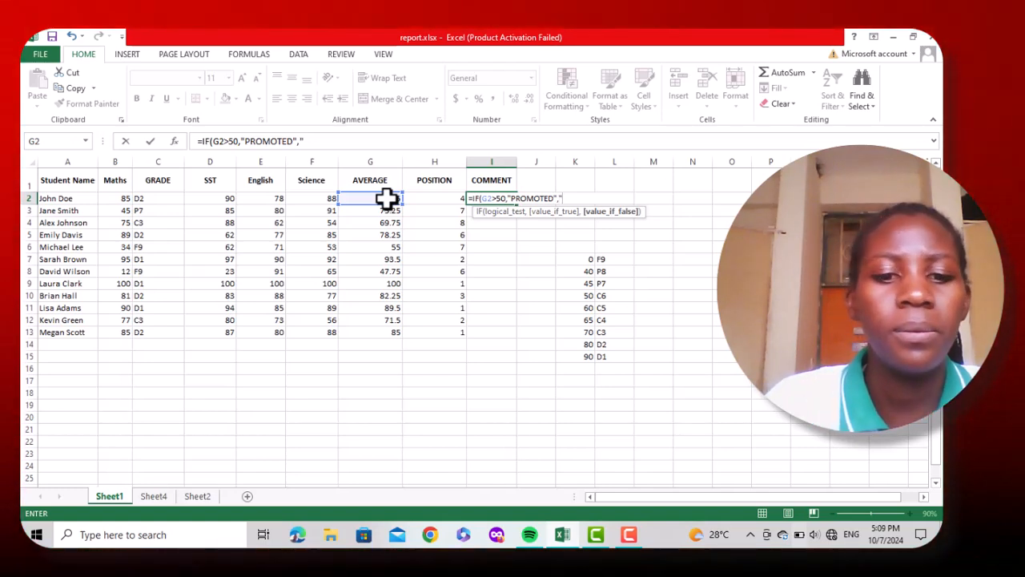
type("REP")
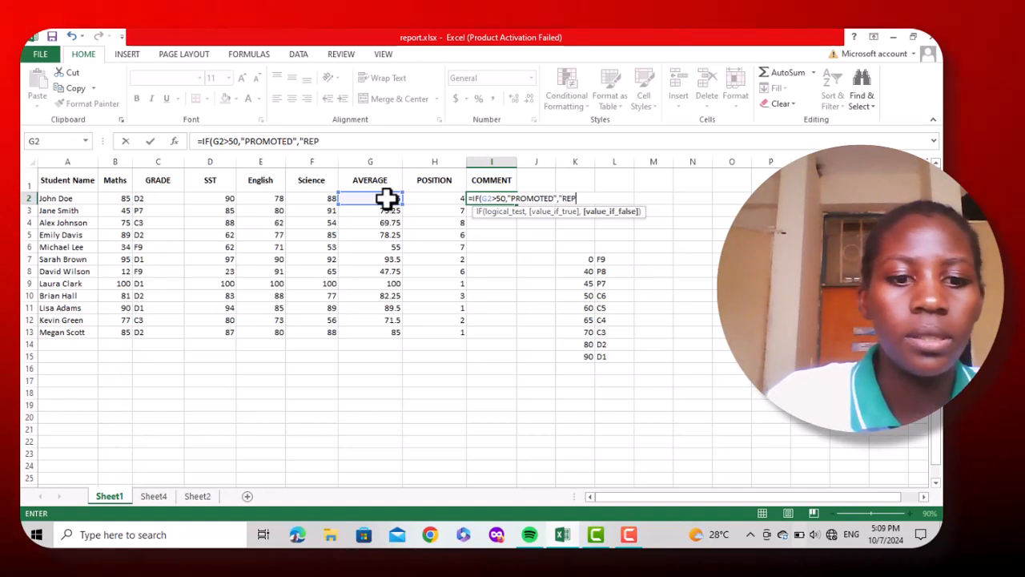
type("EAT")
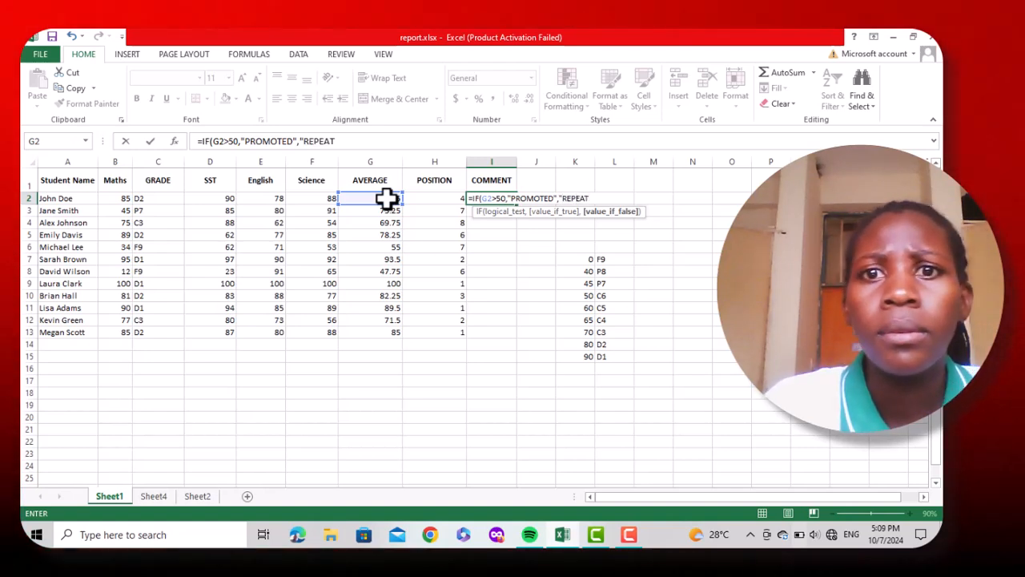
type("\"")
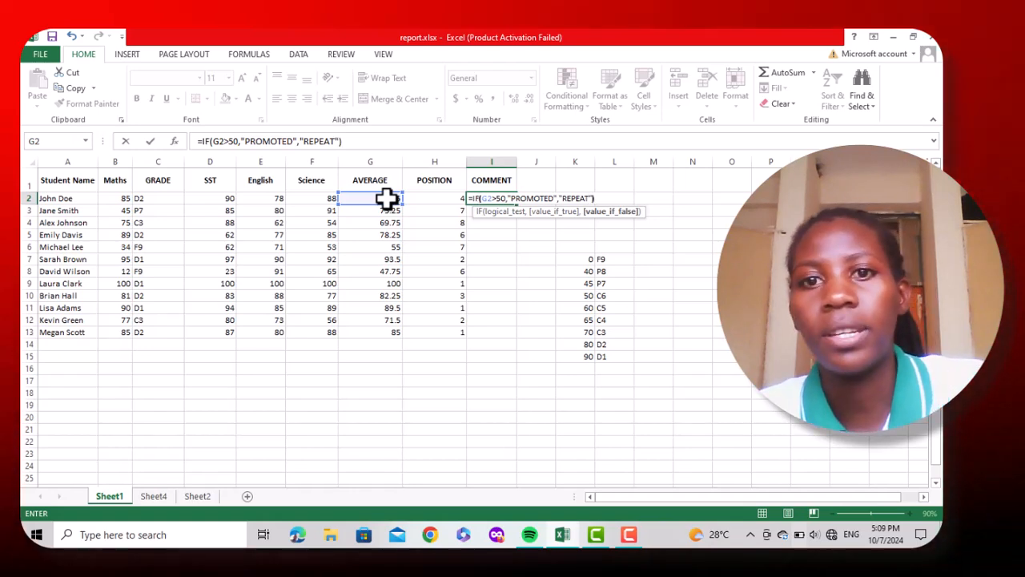
type(")")
key("Return")
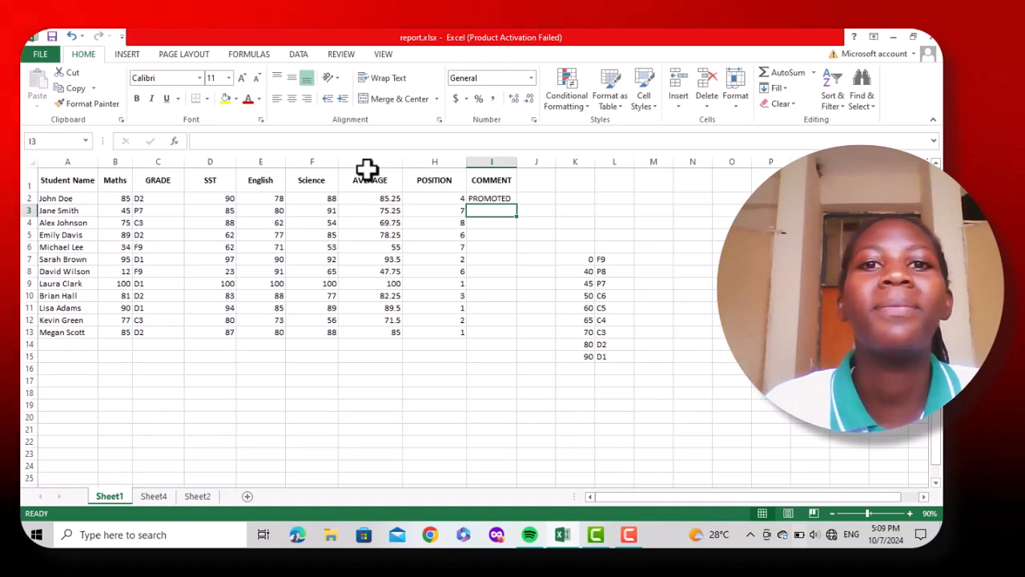
- Fill the IF formula from I2 down the COMMENT column to I13 for all students
left_click(503, 200)
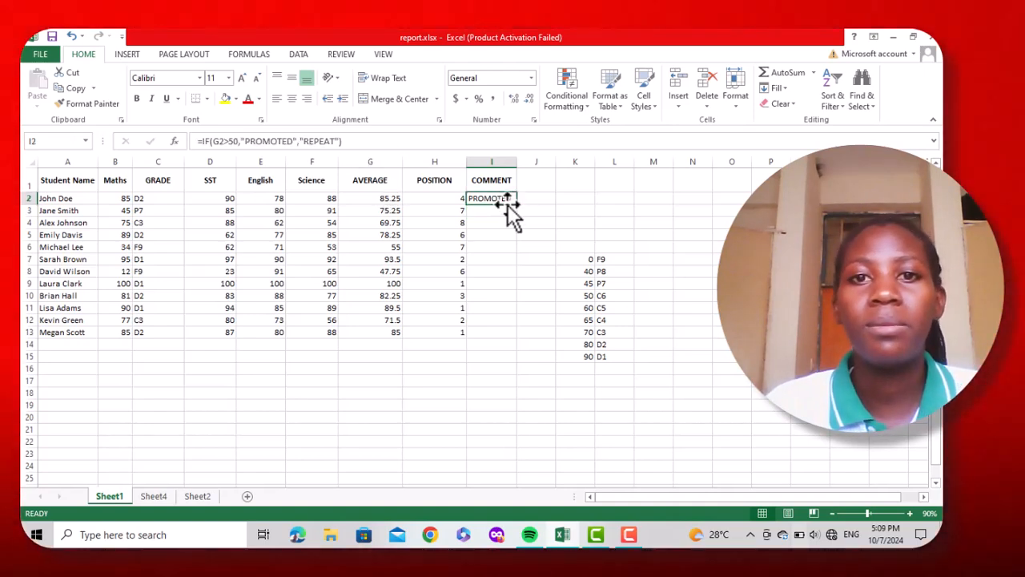
left_click_drag(517, 203, 511, 340)
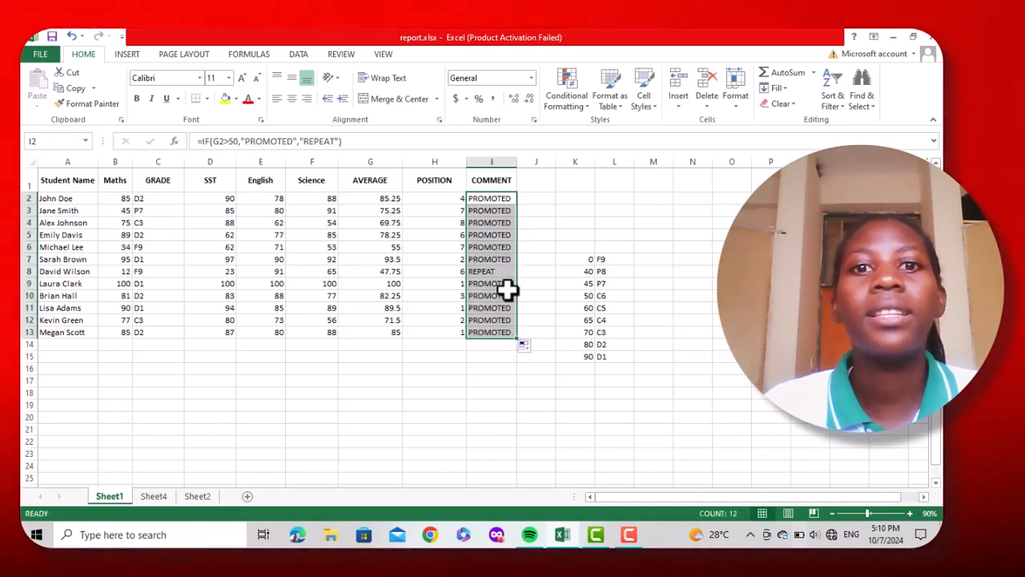